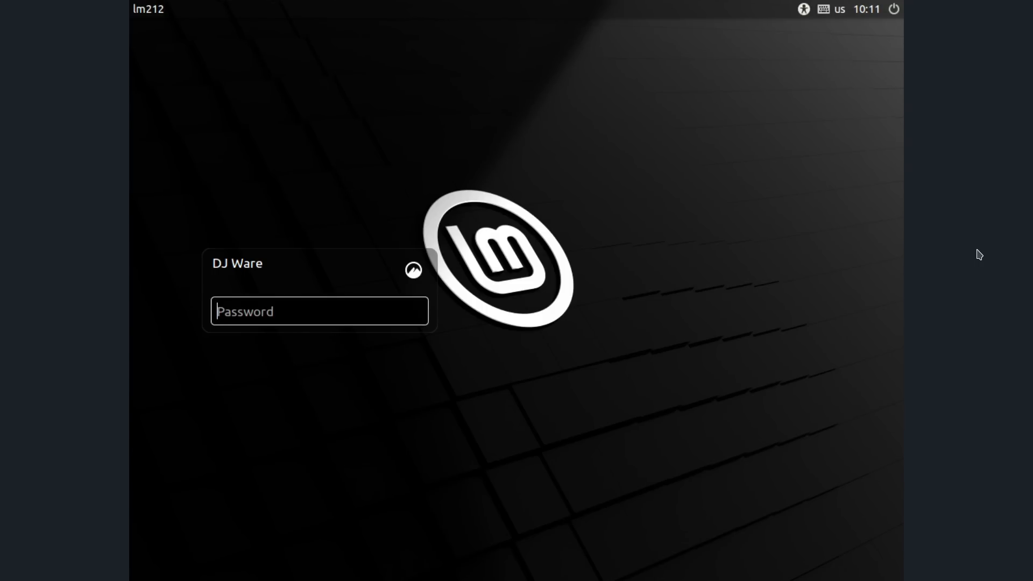
- Examine the available keyboard layouts and the accessibility options on the login screen
left_click(835, 15)
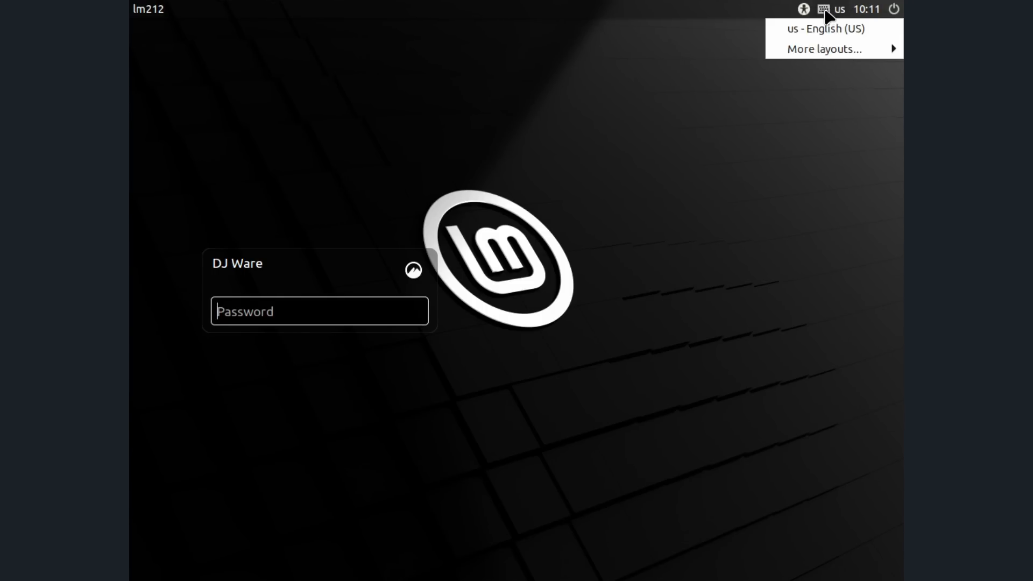
mouse_move(827, 50)
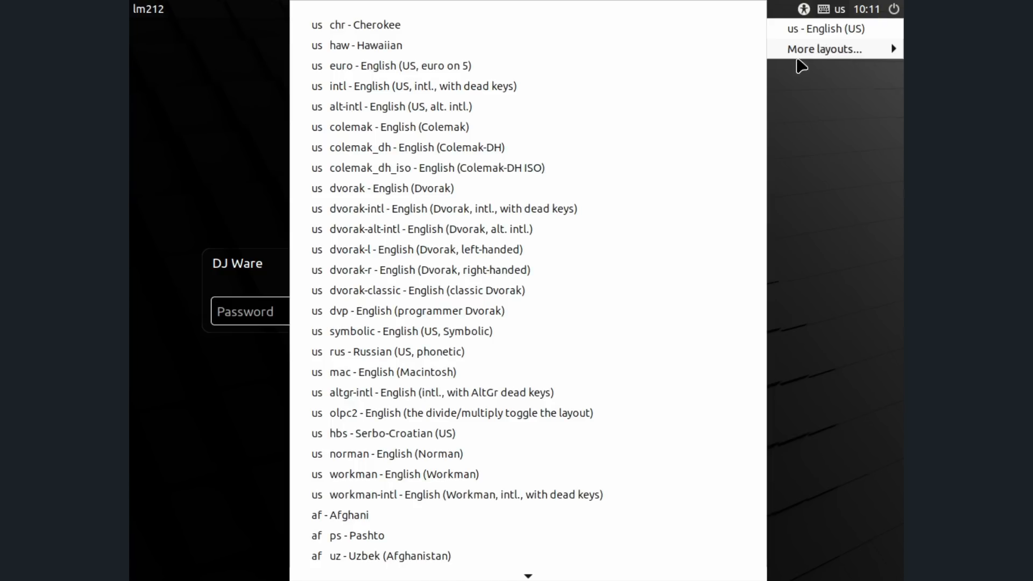
scroll(639, 146, "down", 2)
scroll(638, 146, "down", 10)
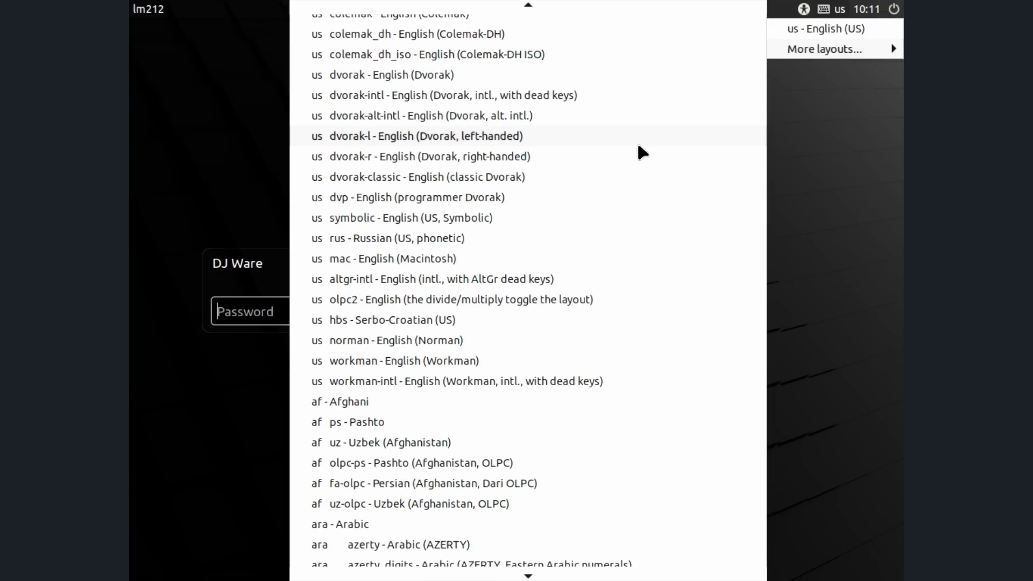
scroll(639, 150, "down", 20)
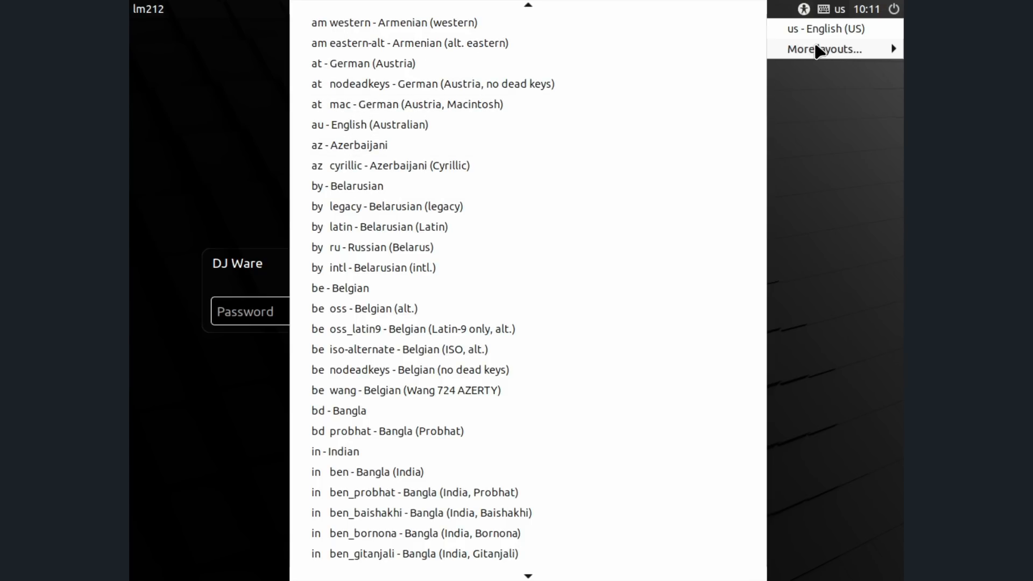
scroll(508, 326, "down", 14)
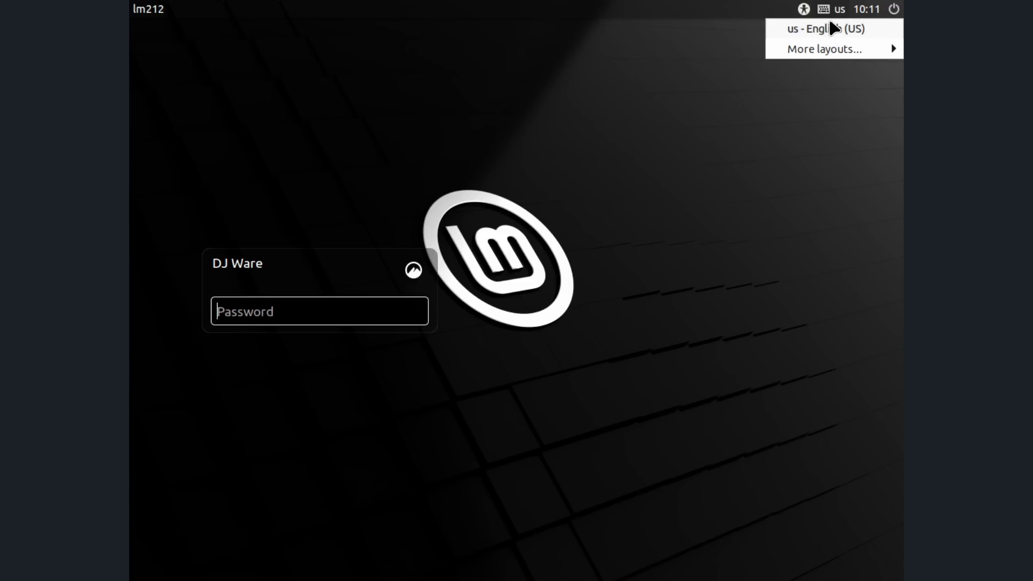
mouse_move(799, 10)
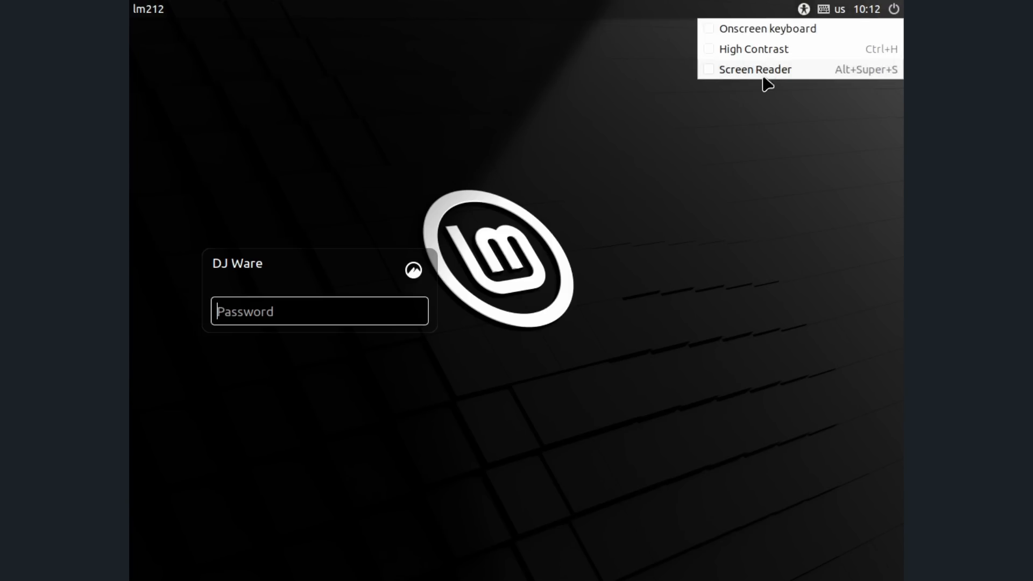
- Enter the account password on the login screen and toggle its visibility
left_click(286, 312)
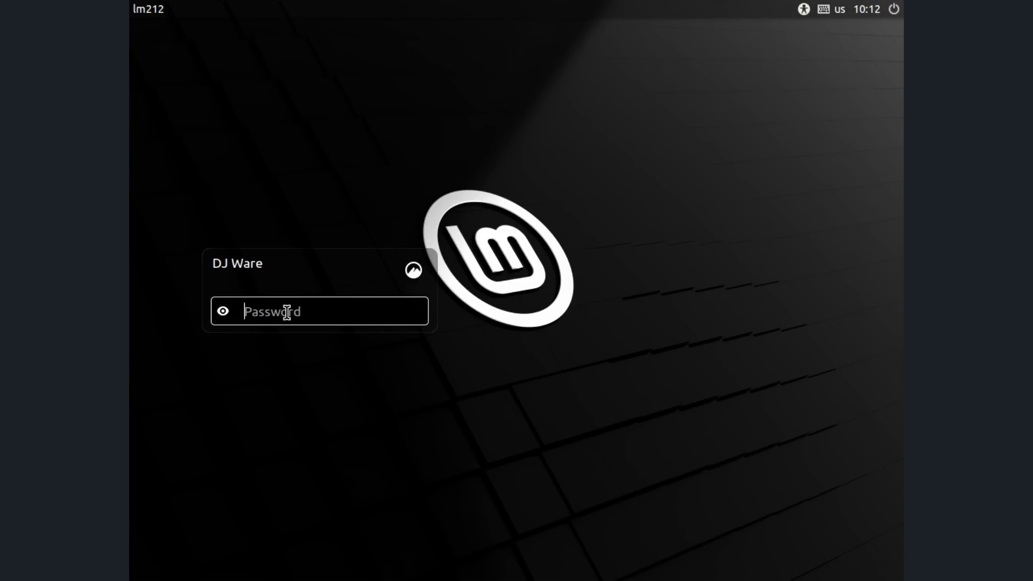
type("••")
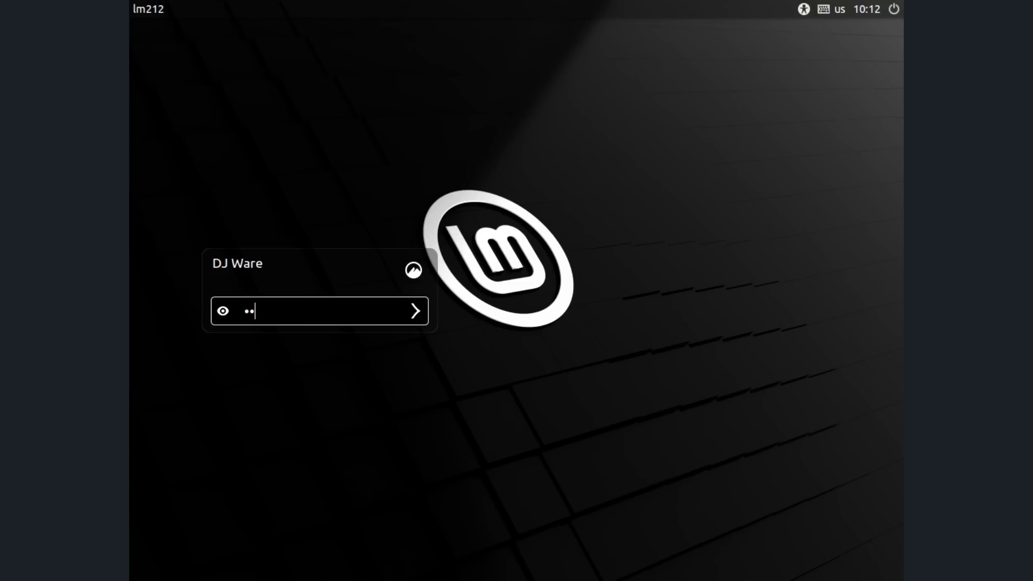
left_click(221, 312)
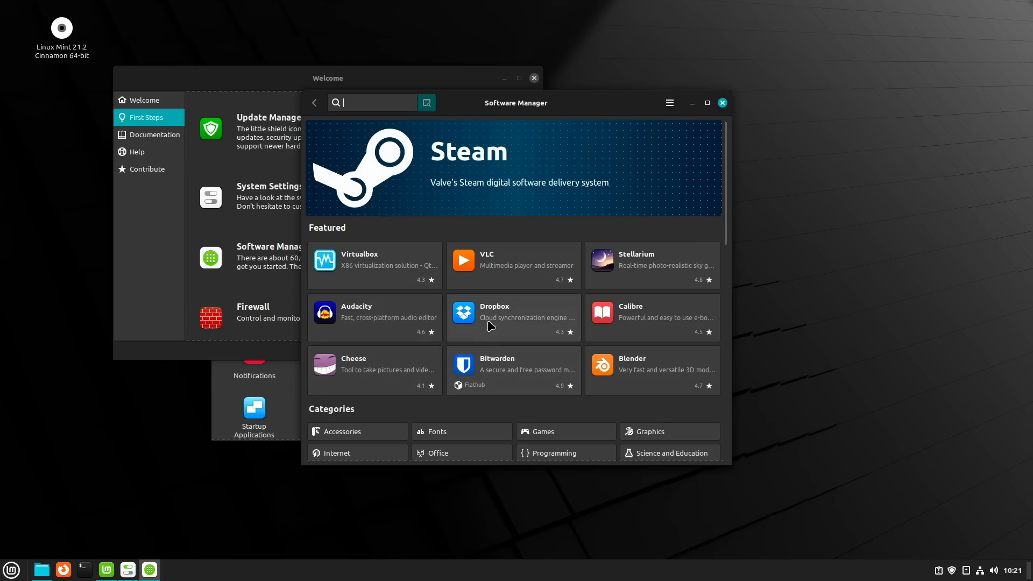
- Browse the application categories in Software Manager and open the Flatpak category
scroll(491, 323, "down", 1)
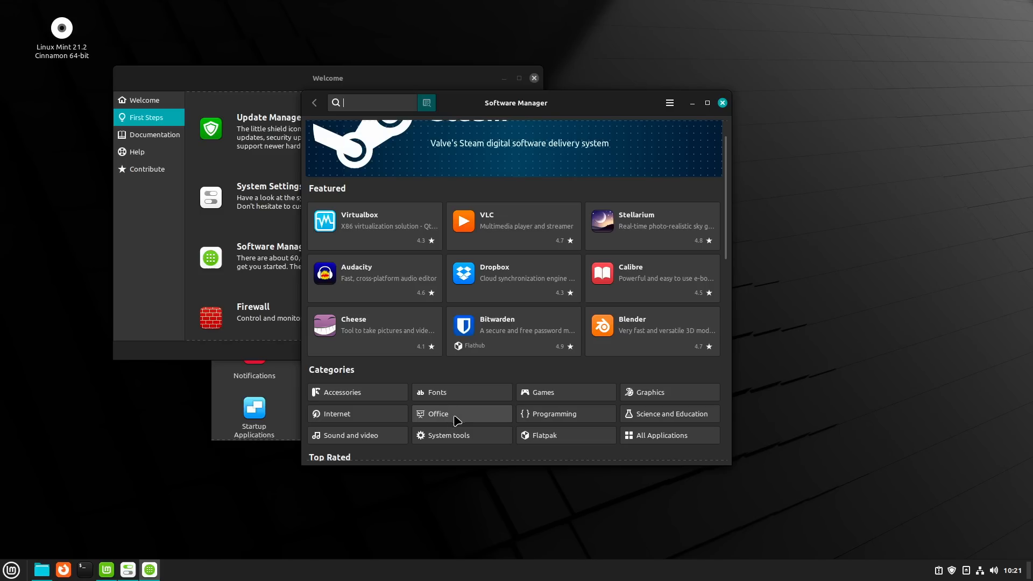
left_click(543, 435)
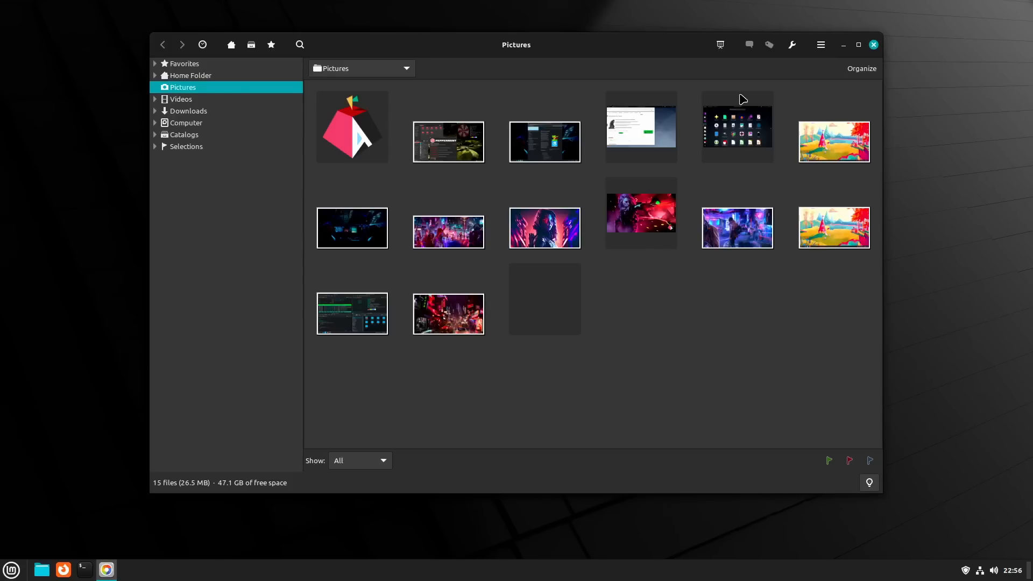
- Review the General, Presentation and Saving preferences of the Pix image viewer and close the preferences
left_click(821, 46)
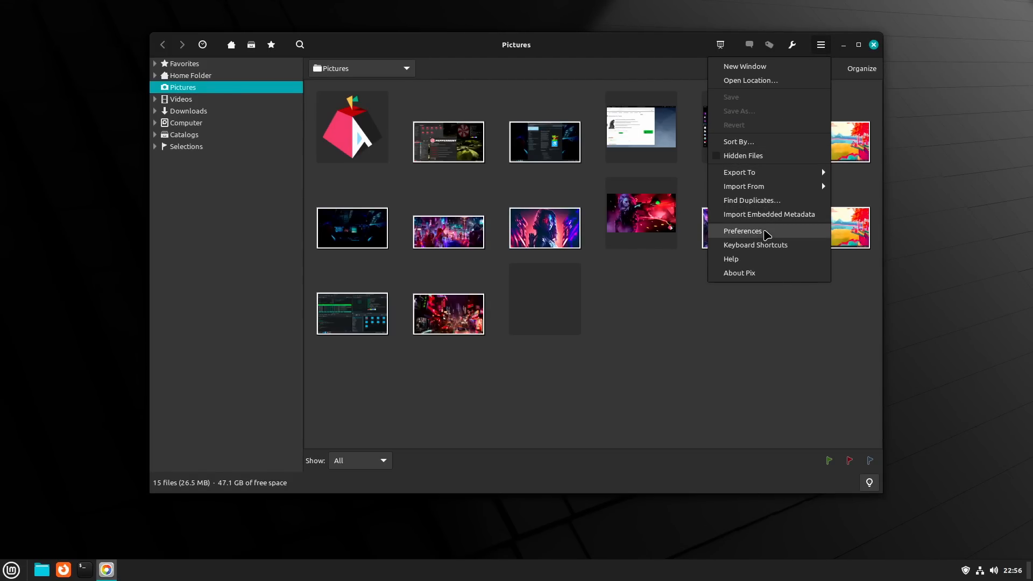
left_click(766, 235)
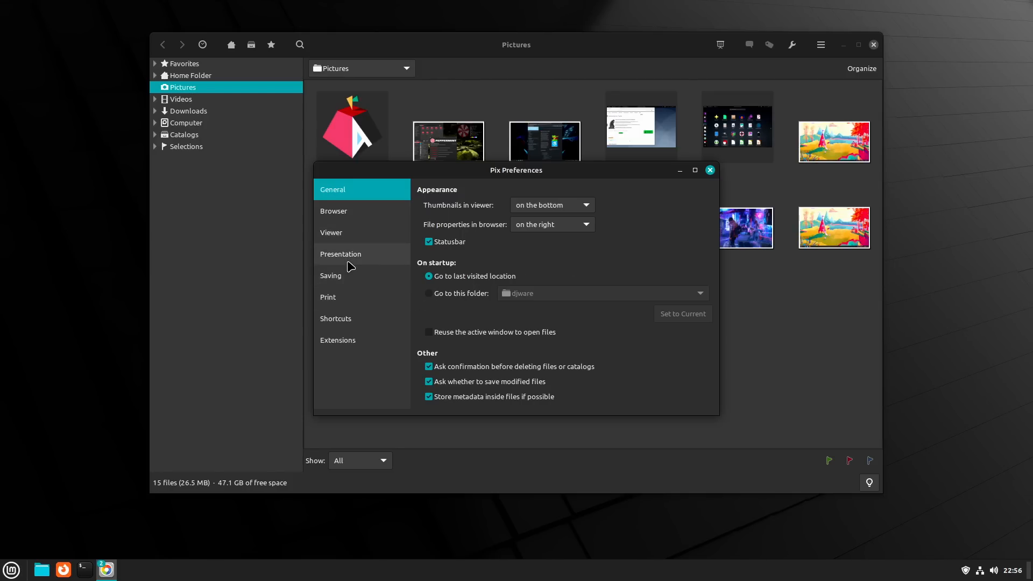
left_click(353, 264)
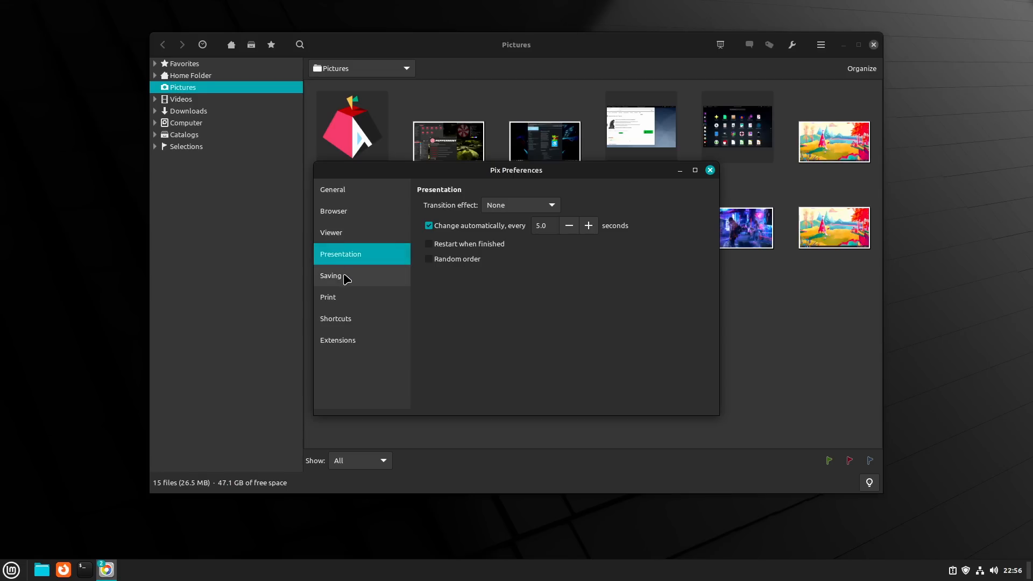
left_click(346, 277)
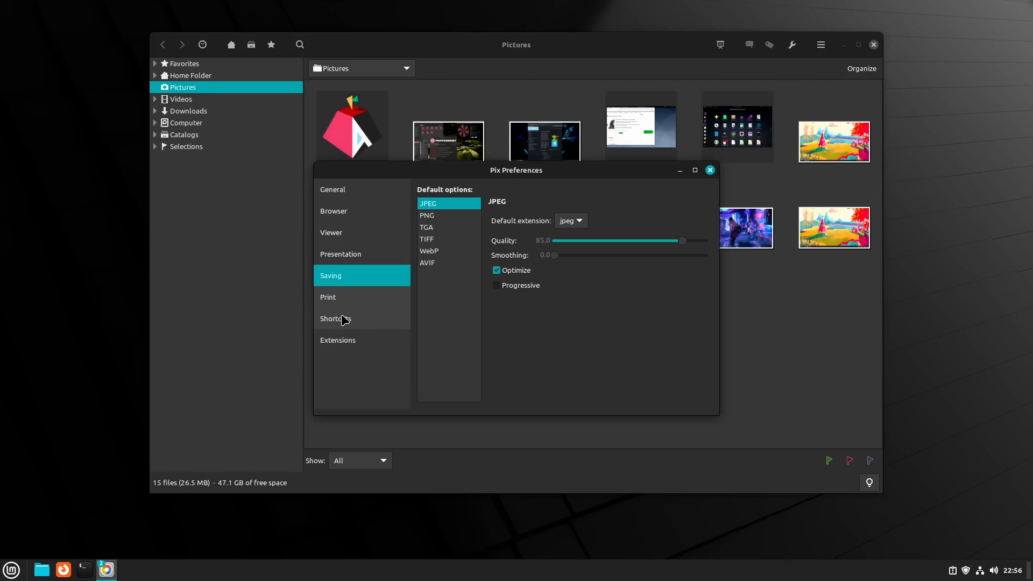
left_click(347, 190)
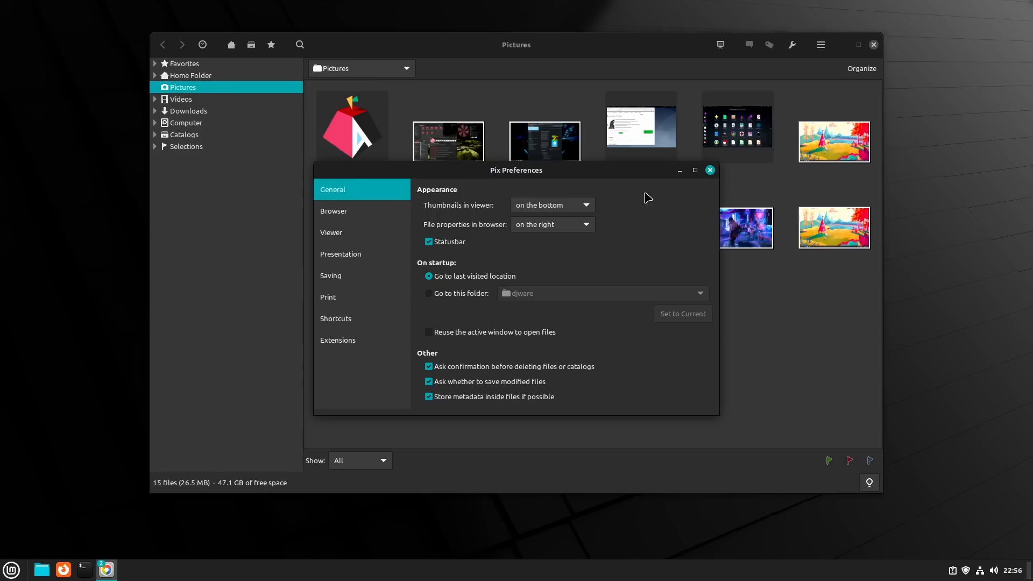
left_click(710, 171)
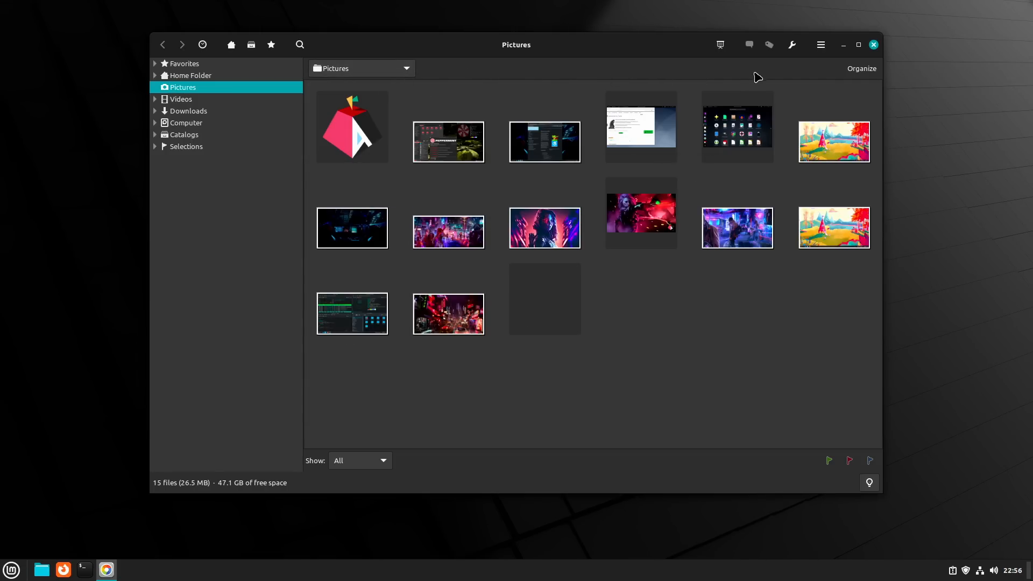
- Create an image wall from the Pictures folder with thumbnail size 256 and save it as a JPEG there
left_click(792, 44)
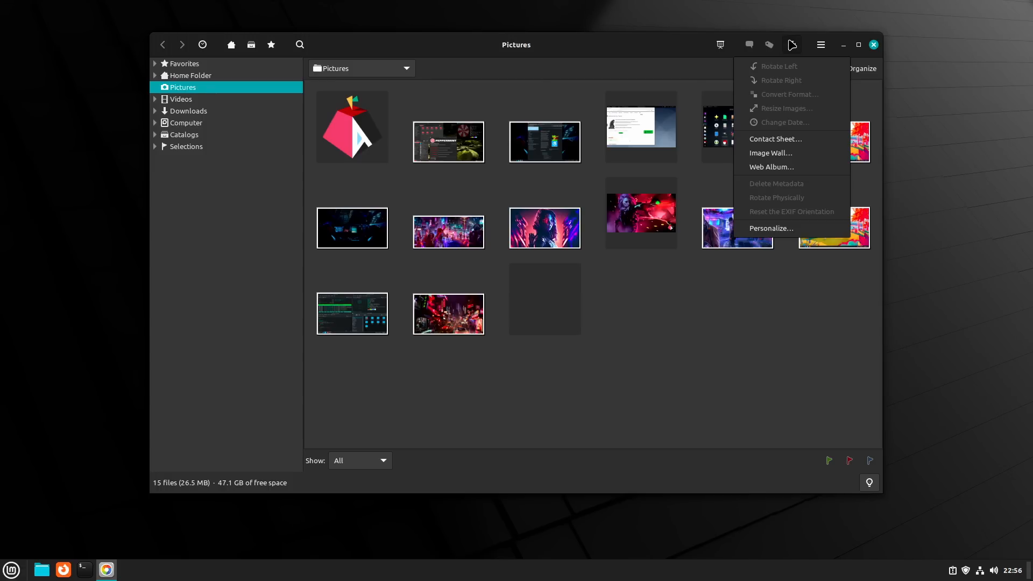
left_click(770, 153)
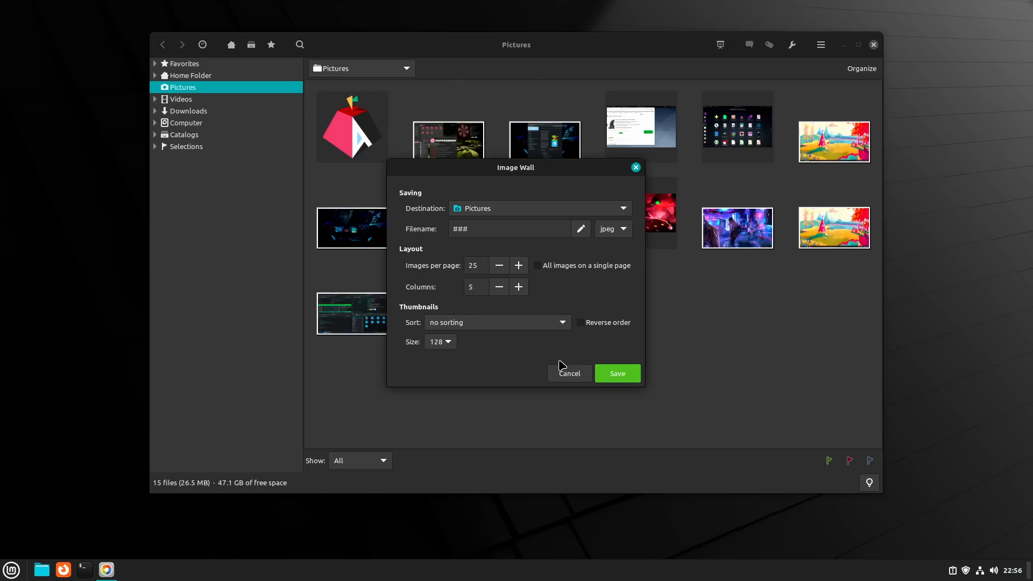
left_click(448, 342)
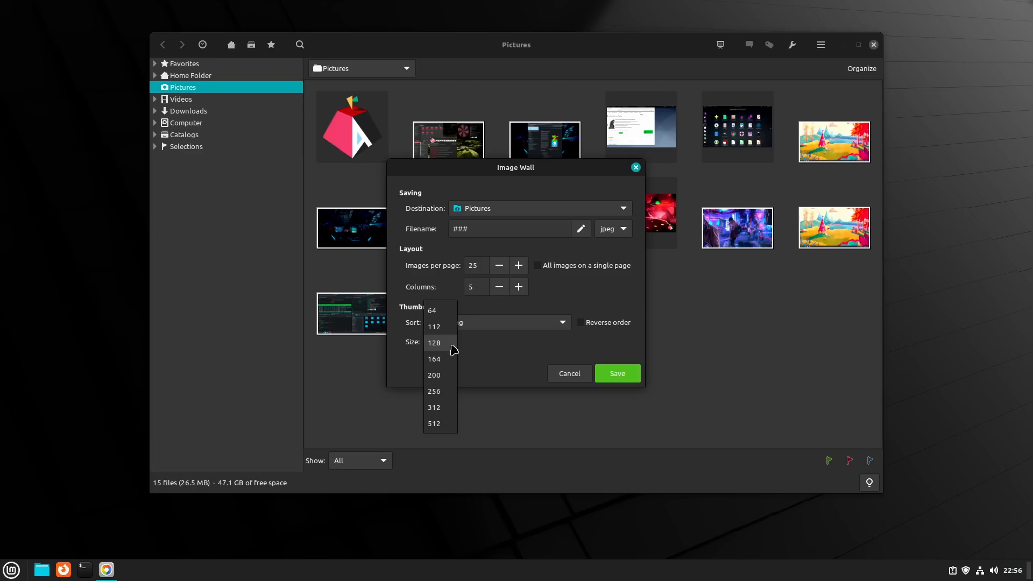
left_click(440, 391)
left_click(616, 377)
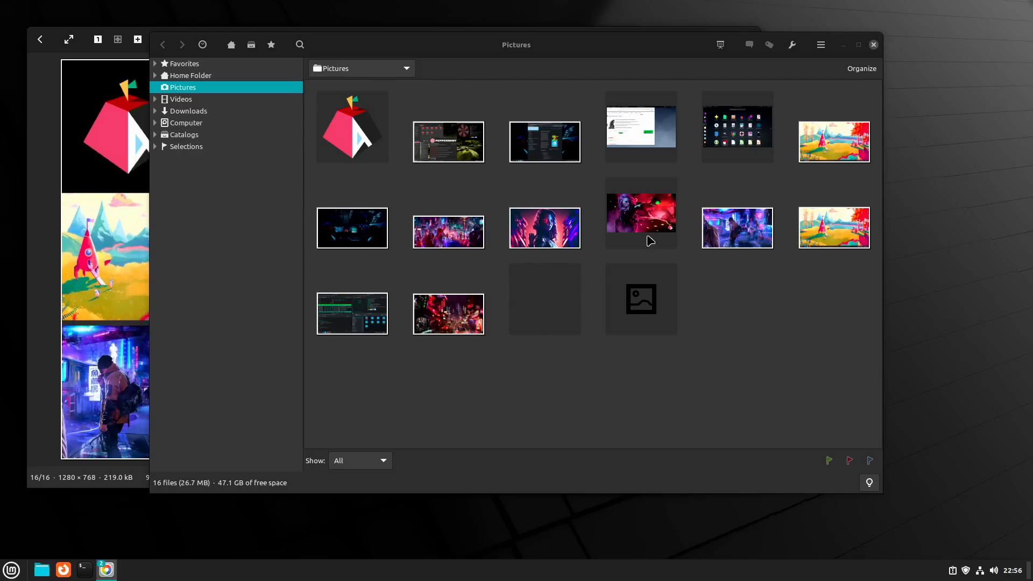
left_click(793, 47)
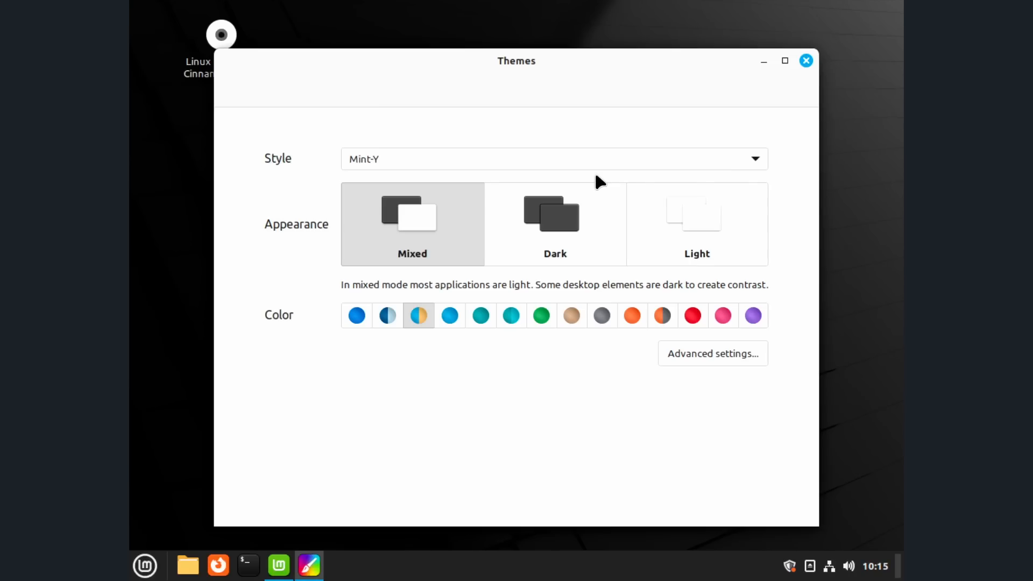
- Set the Mint-Y theme to the Dark appearance with the cyan color and check its look in the file manager
left_click(546, 227)
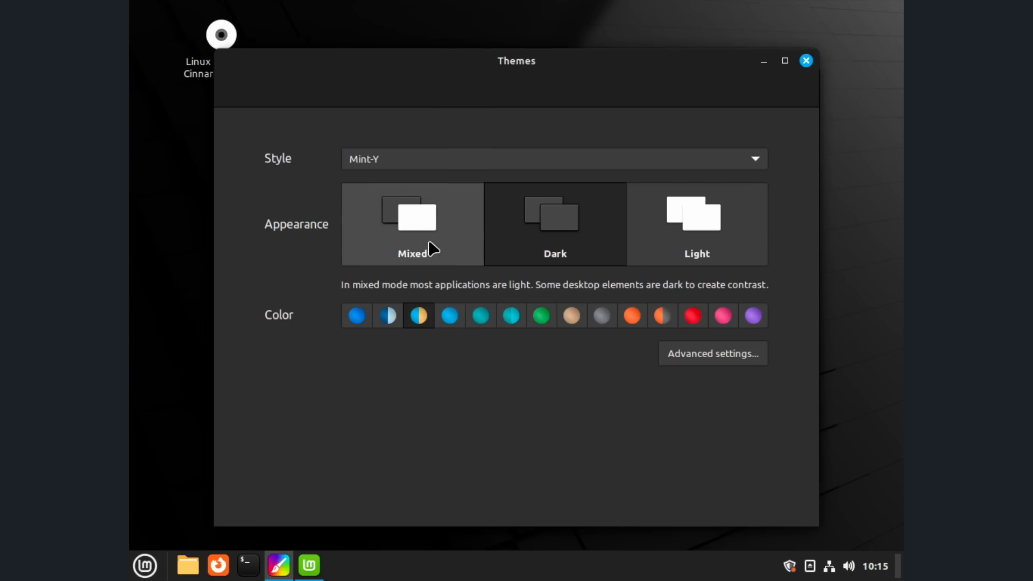
left_click(188, 566)
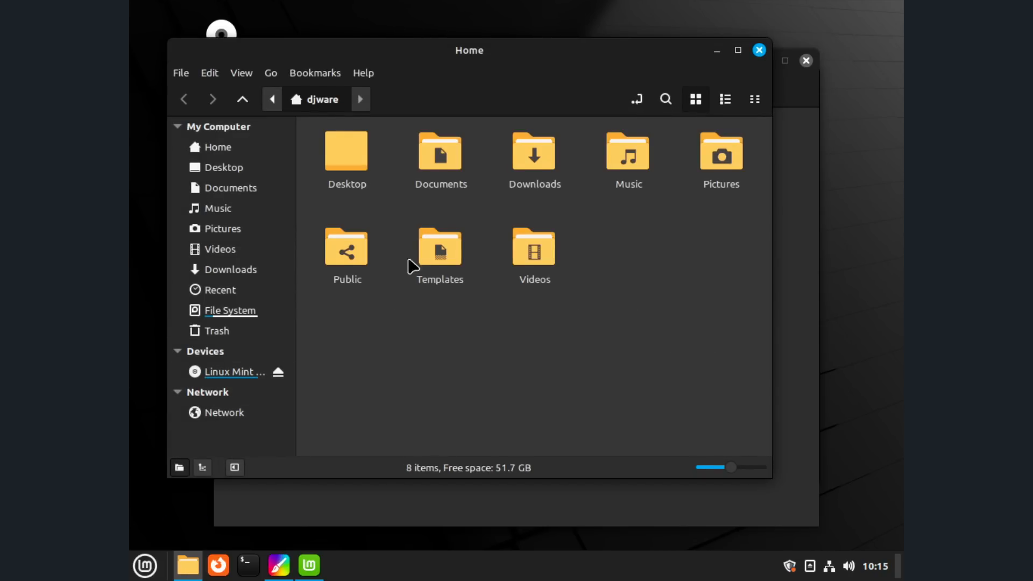
left_click(757, 52)
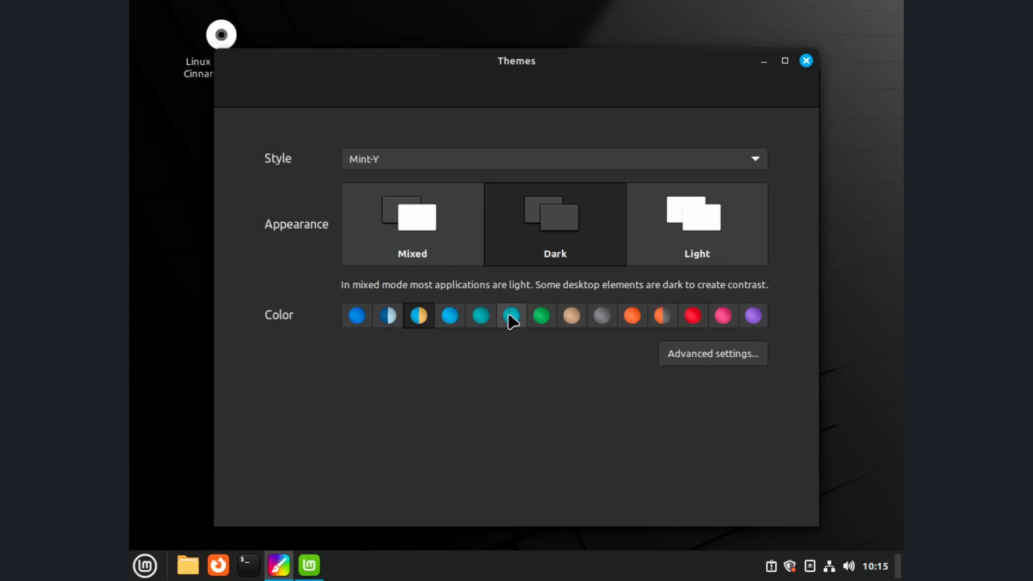
left_click(511, 317)
left_click(185, 566)
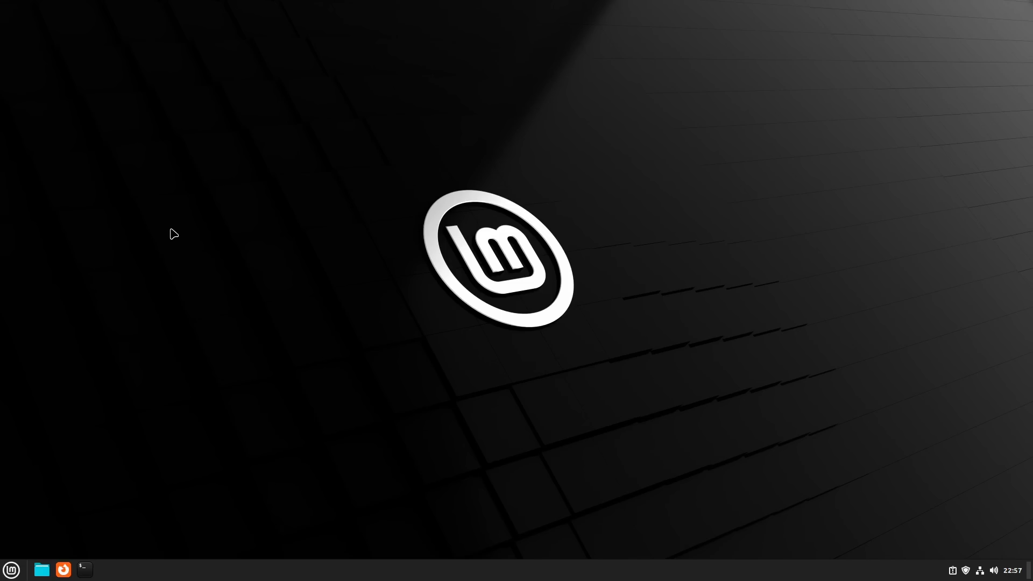
- Open the desktop background settings and show the Victoria image collection
right_click(171, 230)
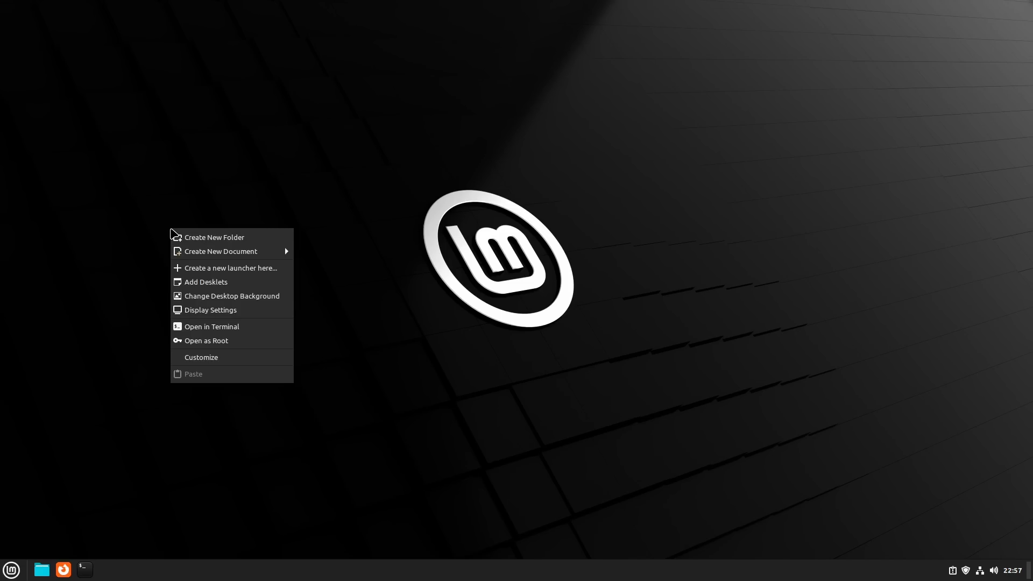
left_click(213, 297)
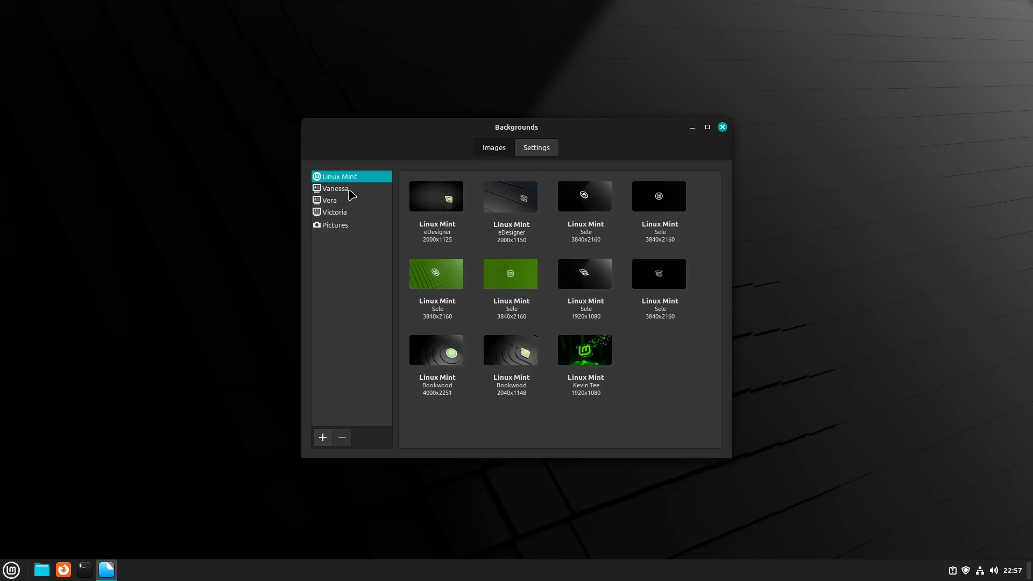
left_click(340, 217)
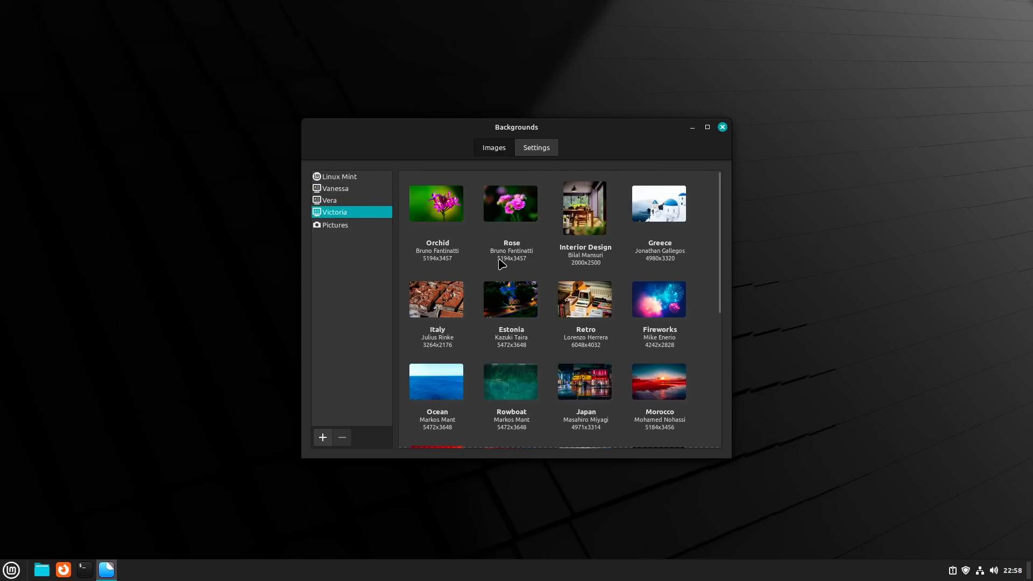
- Try the Estonia, Retro, Fireworks and Morocco images as the desktop background
left_click(508, 295)
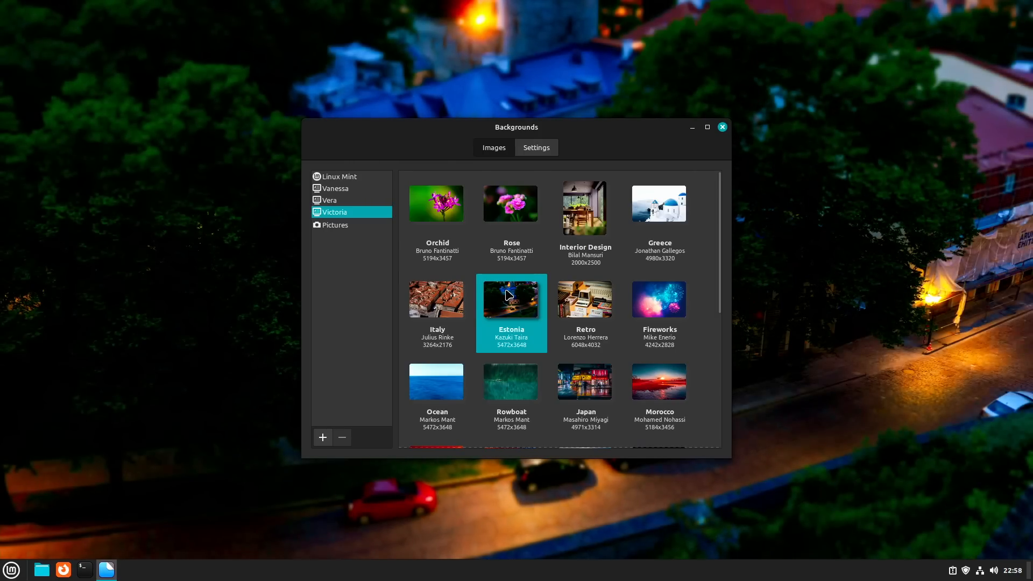
left_click(577, 306)
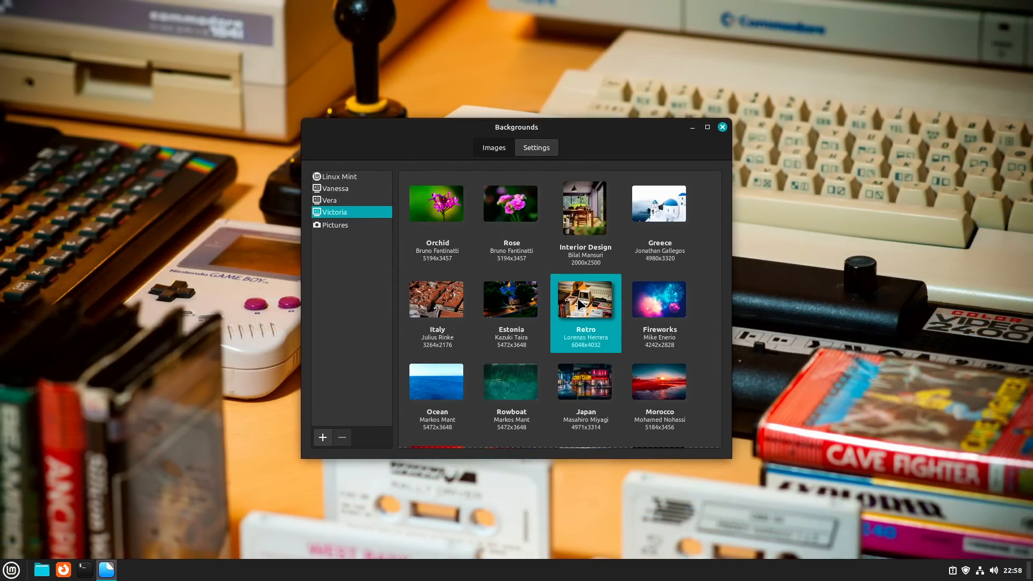
left_click(667, 308)
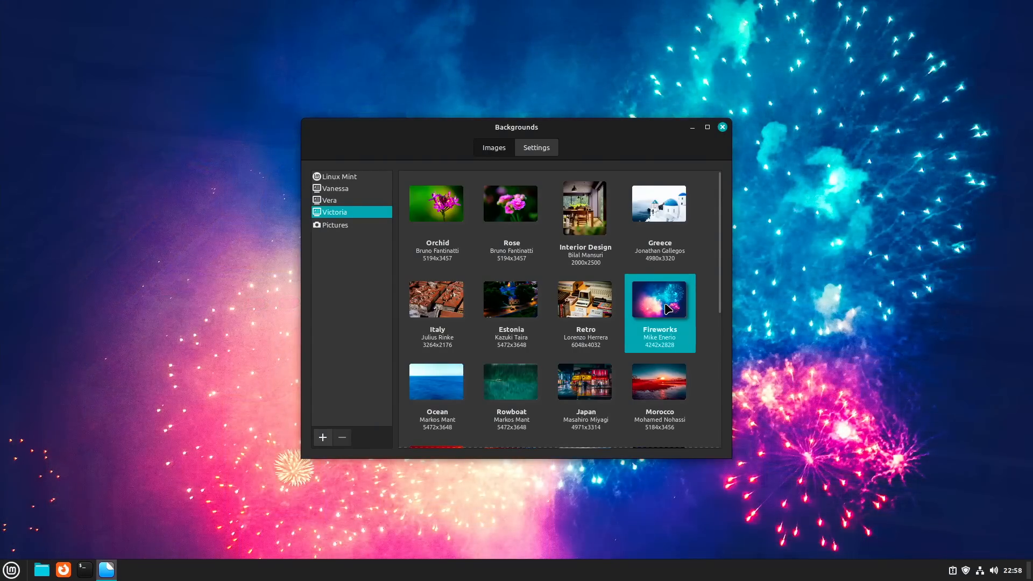
left_click(644, 390)
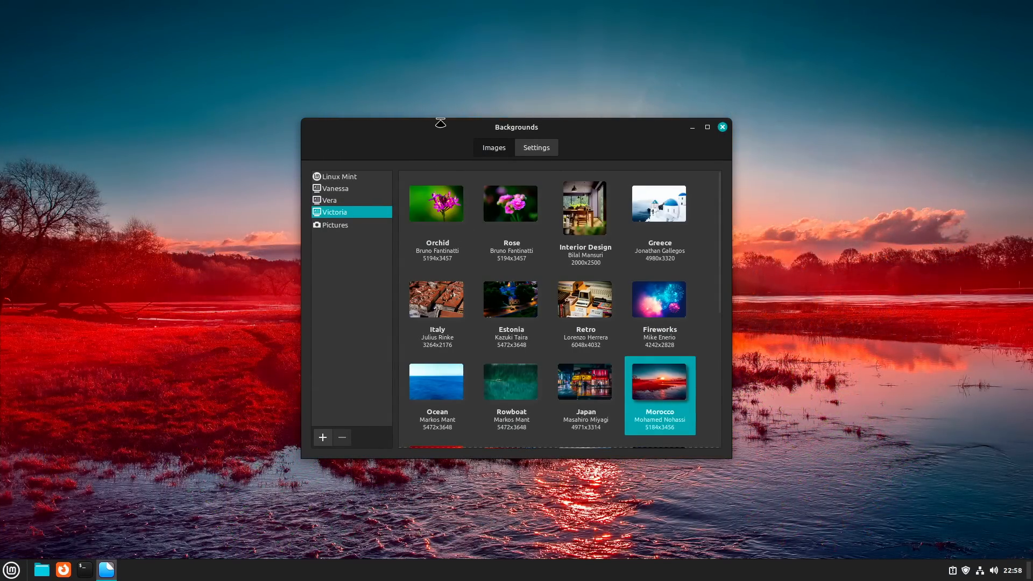
- Move the Backgrounds window aside to uncover the desktop and set the Ocean image as the wallpaper
left_click_drag(466, 119, 196, 29)
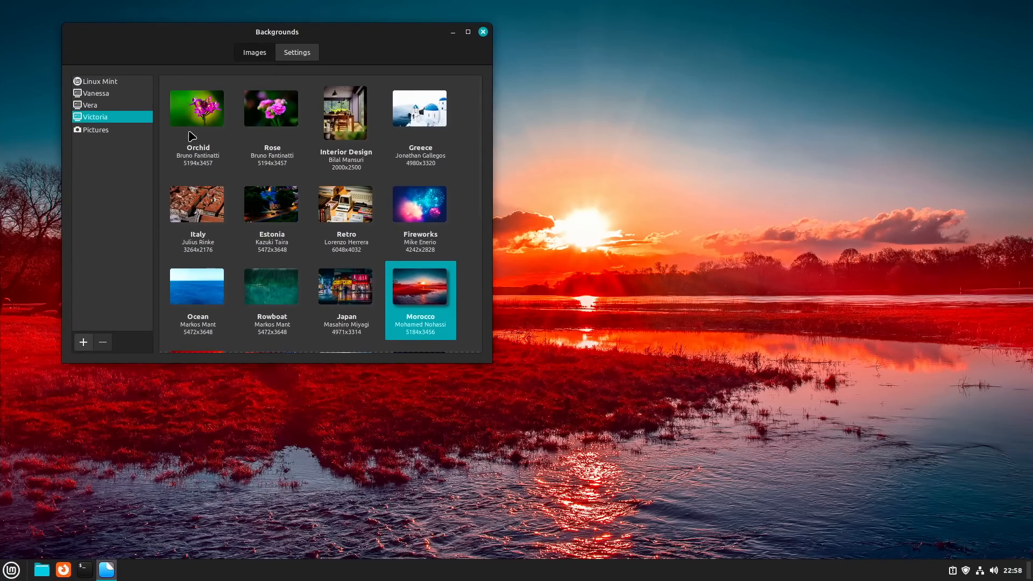
left_click(210, 284)
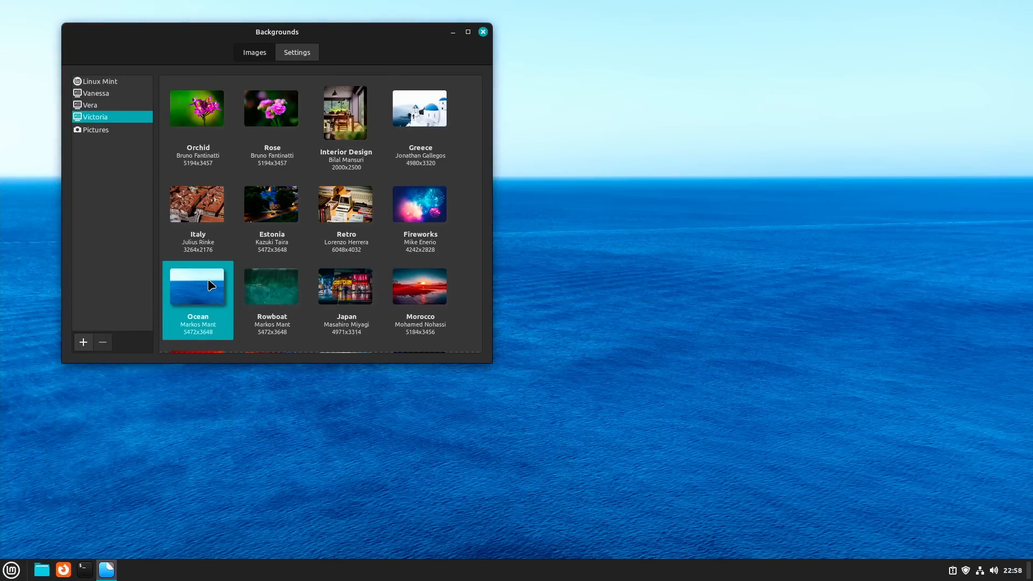
- Set the Rowboat image from the Victoria collection as the desktop background
left_click(270, 285)
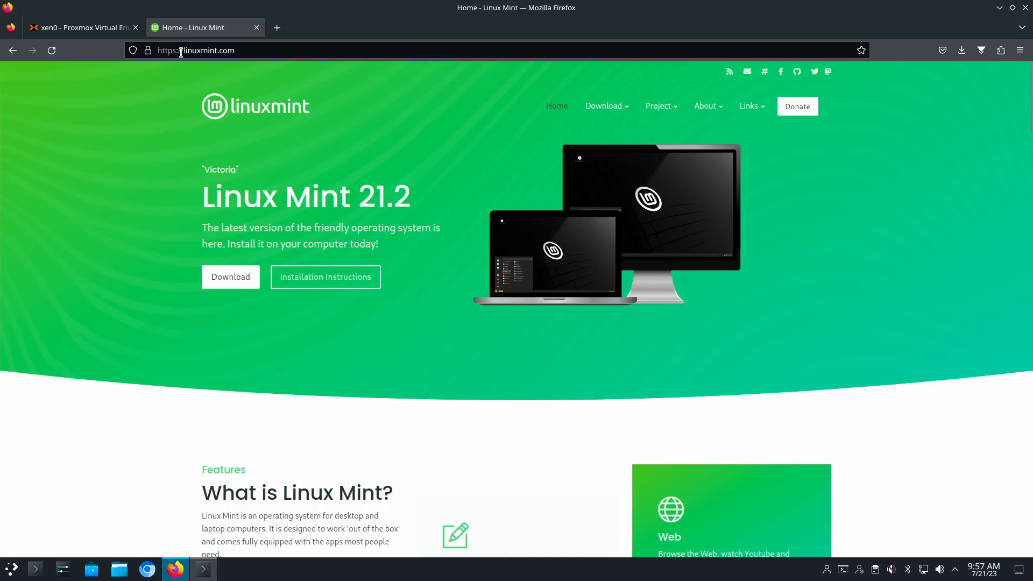
- Open the Linux Mint 21.2 download page and look over the Cinnamon, MATE and Xfce editions
left_click(230, 278)
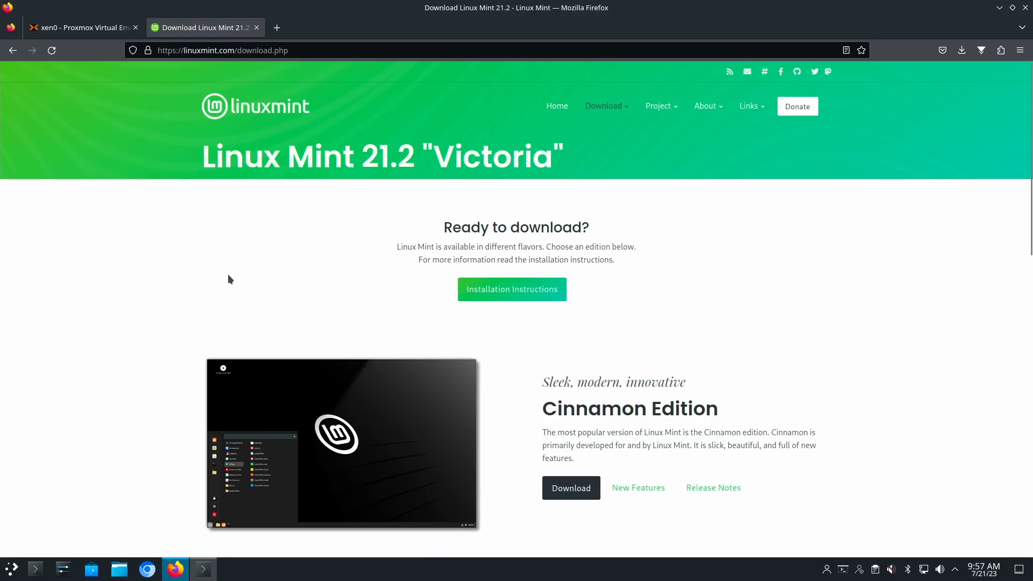
scroll(171, 273, "down", 3)
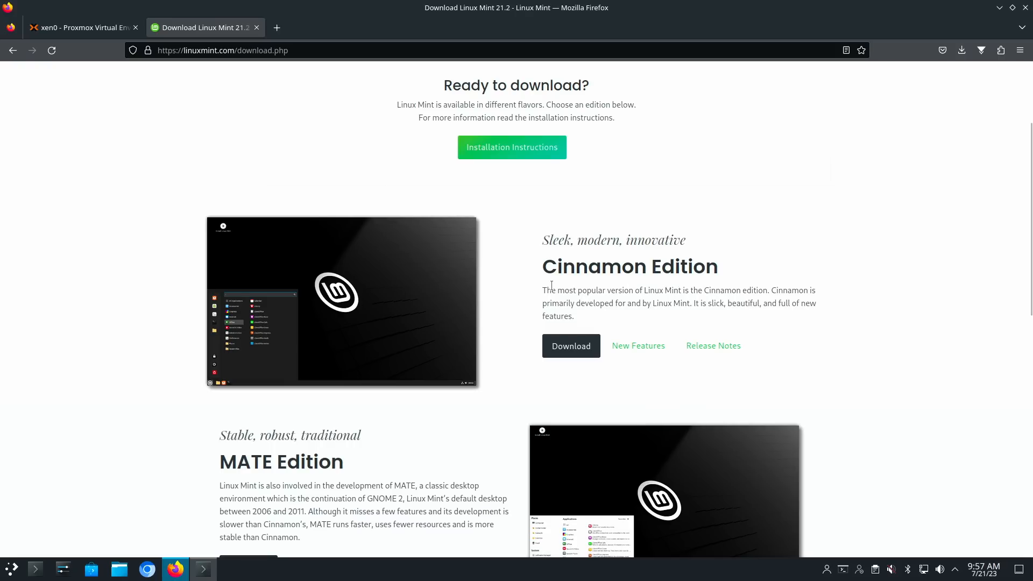
scroll(506, 288, "down", 2)
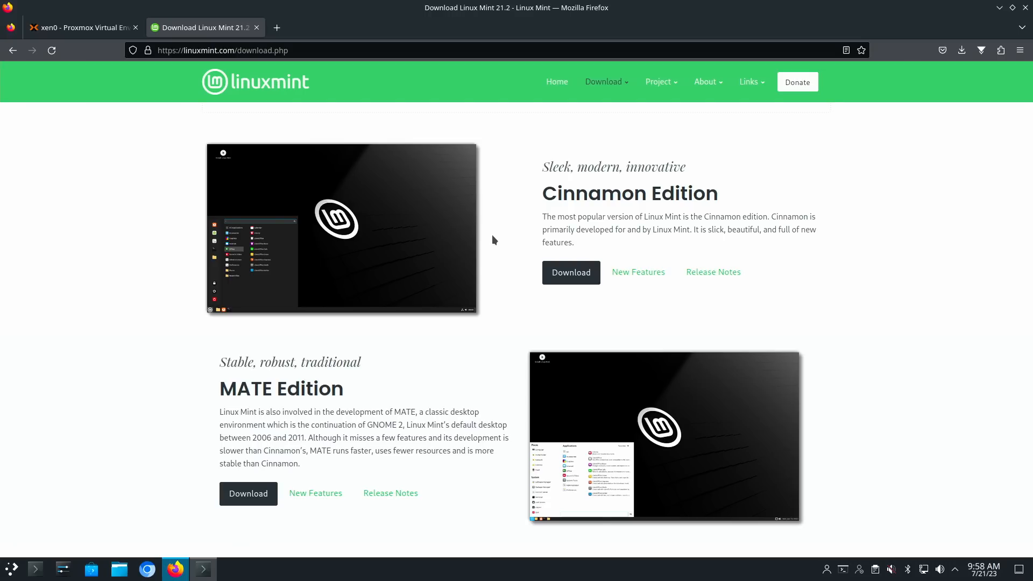
scroll(492, 236, "down", 2)
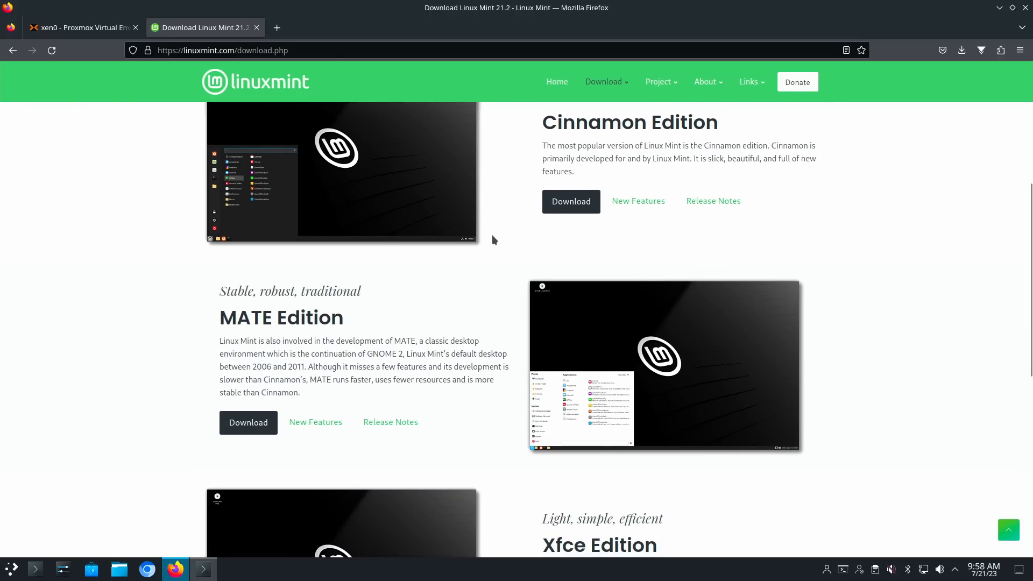
scroll(424, 323, "down", 2)
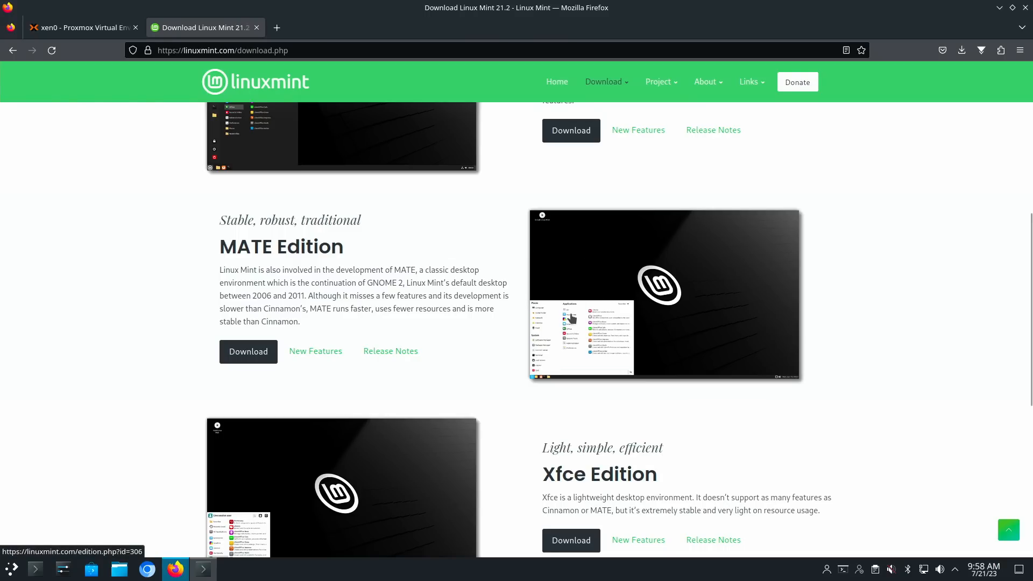
scroll(461, 321, "down", 3)
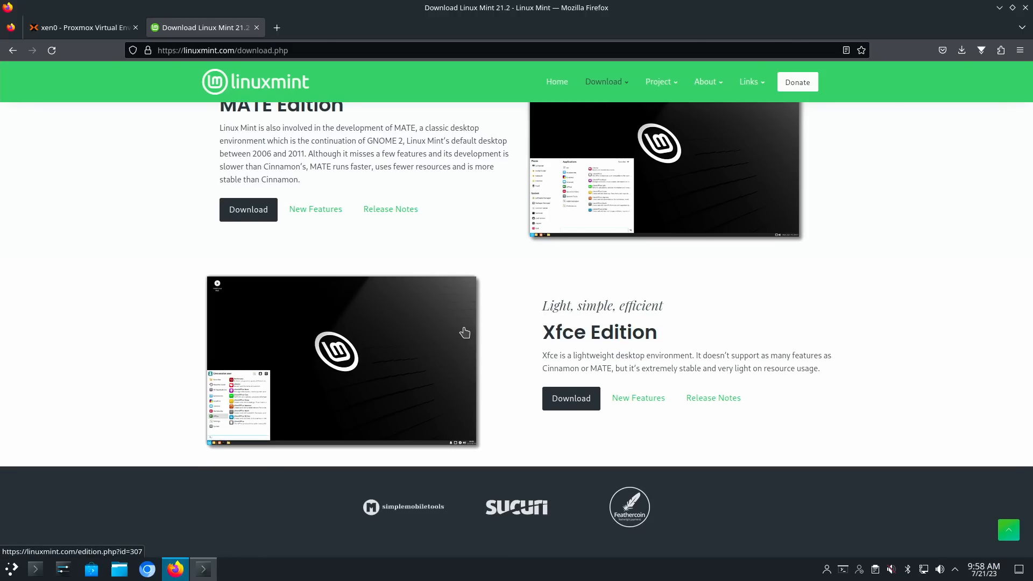
scroll(464, 333, "up", 6)
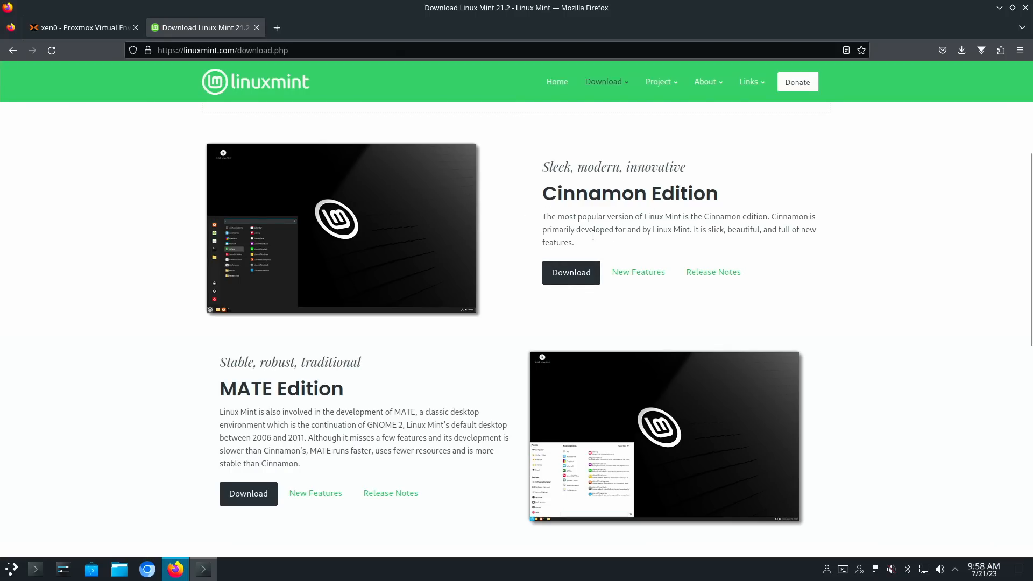
- Open the Cinnamon Edition download page and examine its Integrity & Authenticity section and the list of download mirrors
left_click(561, 276)
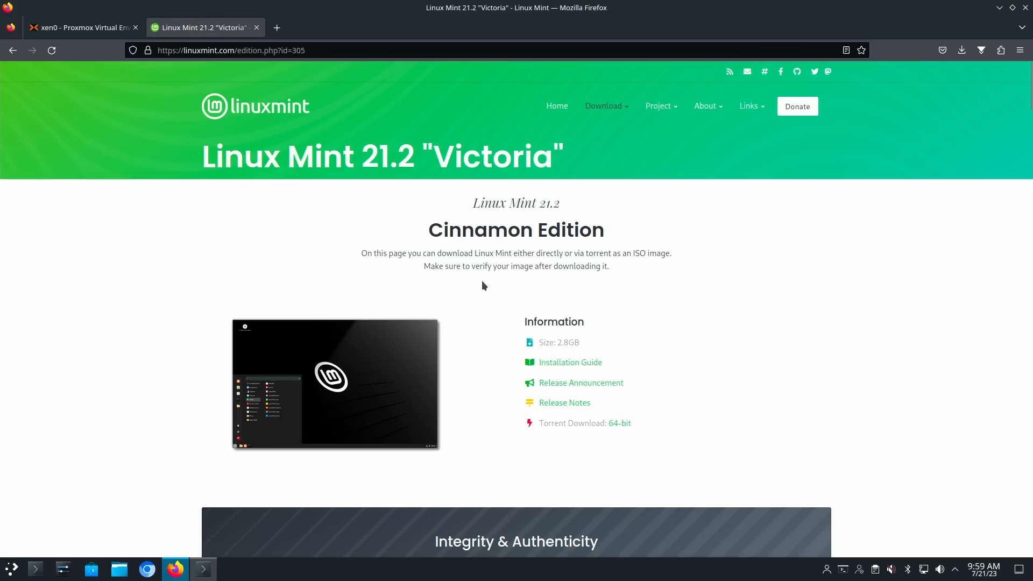
scroll(483, 283, "down", 1)
scroll(482, 284, "down", 5)
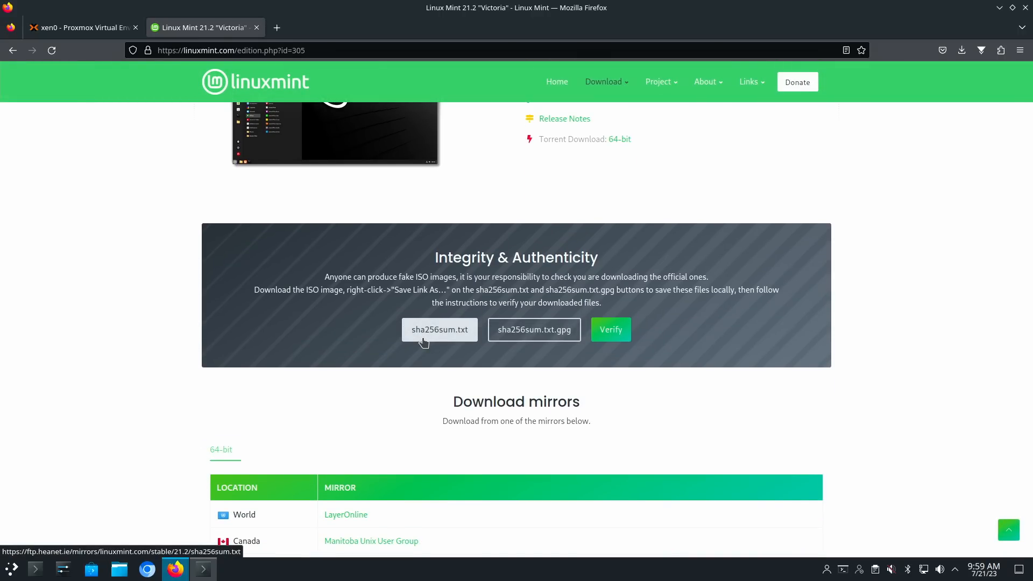
scroll(423, 343, "down", 1)
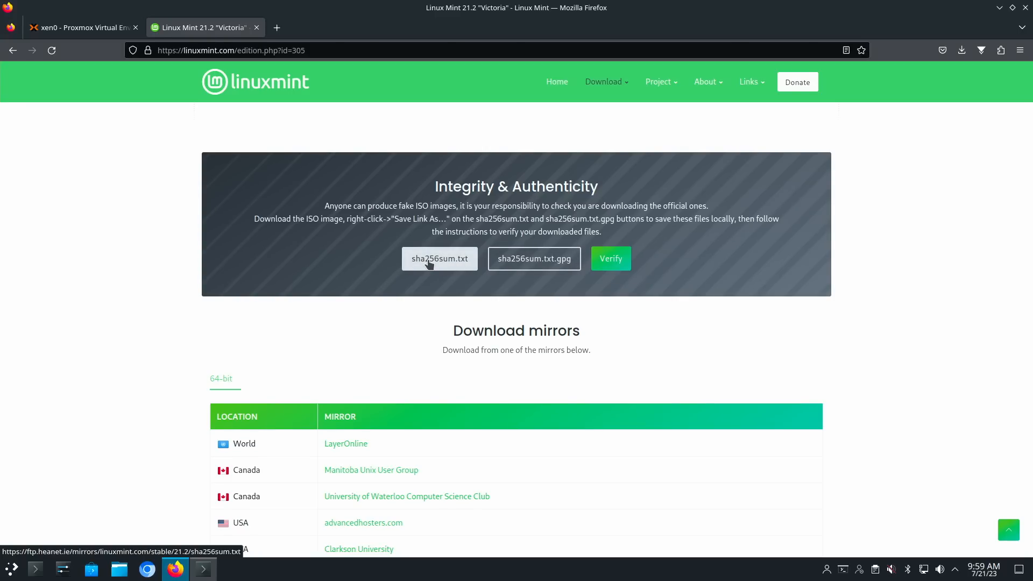
scroll(428, 263, "down", 3)
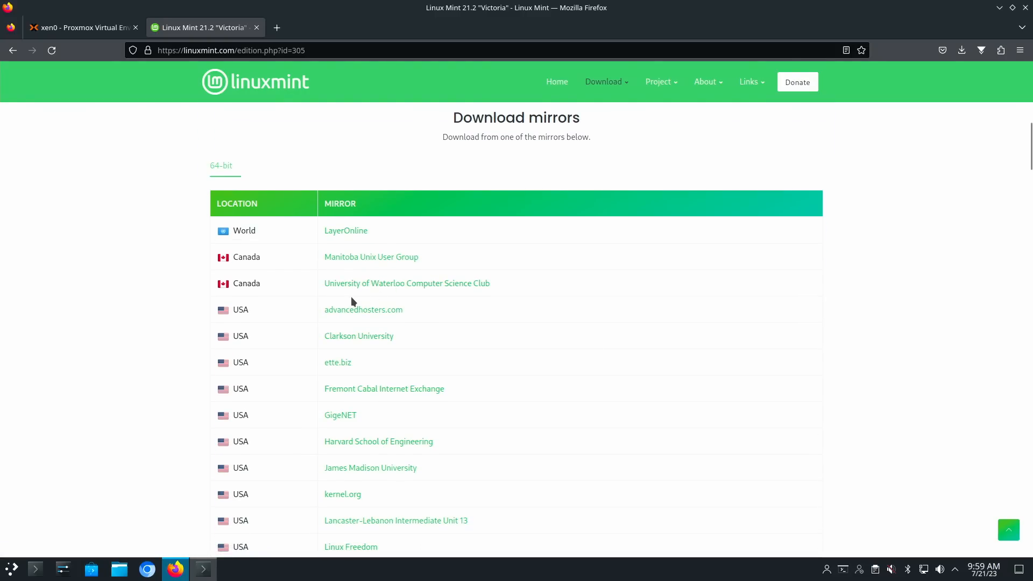
scroll(351, 298, "down", 2)
scroll(304, 318, "down", 1)
scroll(305, 321, "down", 1)
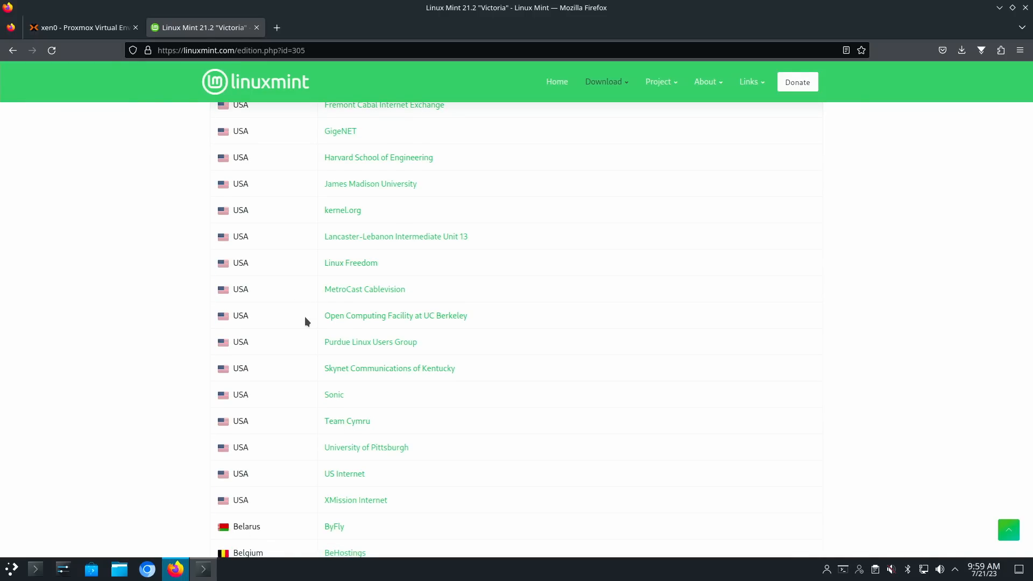
scroll(304, 316, "down", 5)
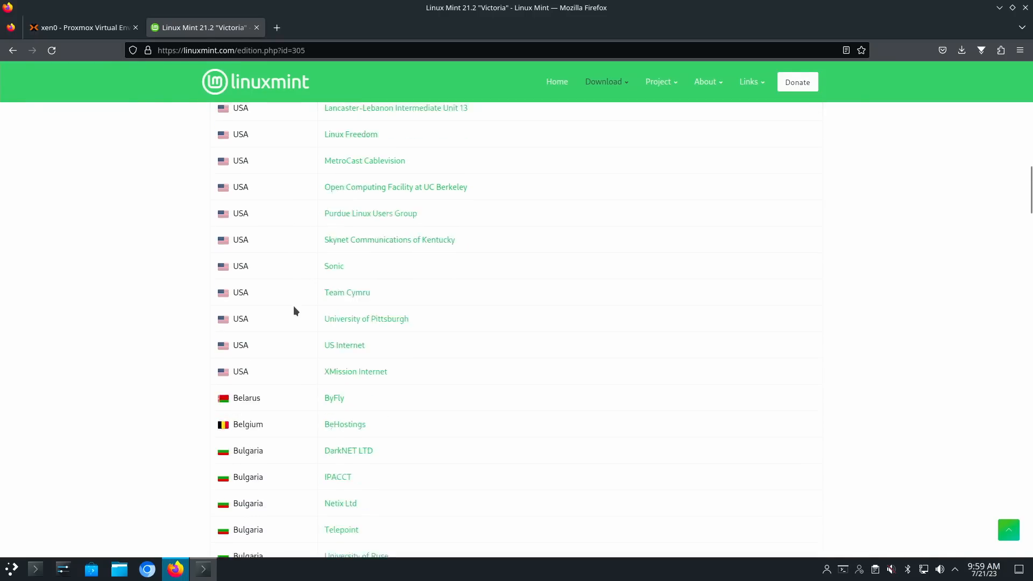
scroll(294, 310, "down", 14)
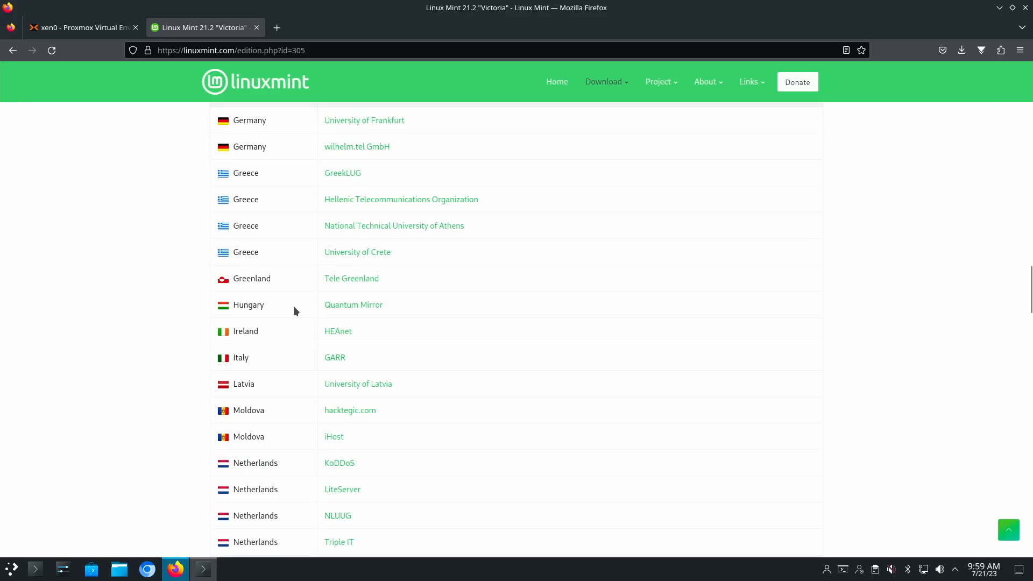
scroll(294, 310, "down", 7)
scroll(293, 310, "up", 10)
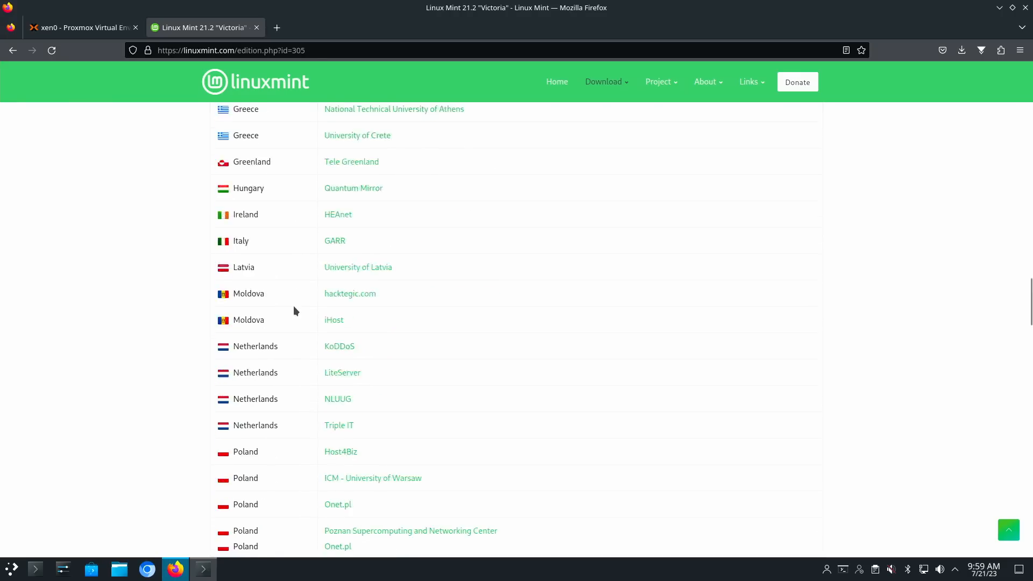
scroll(295, 310, "up", 15)
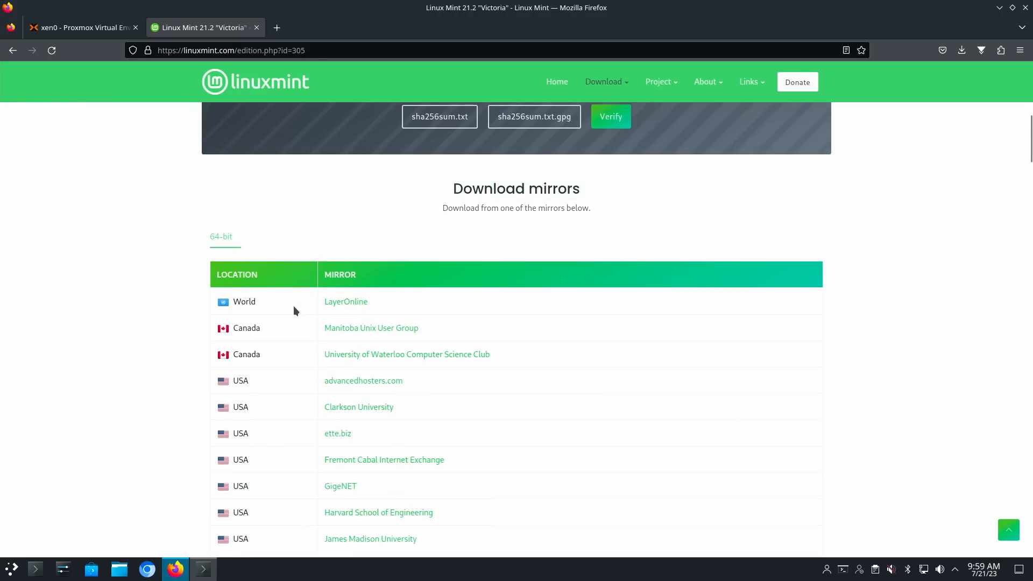
scroll(293, 310, "up", 9)
scroll(294, 310, "down", 5)
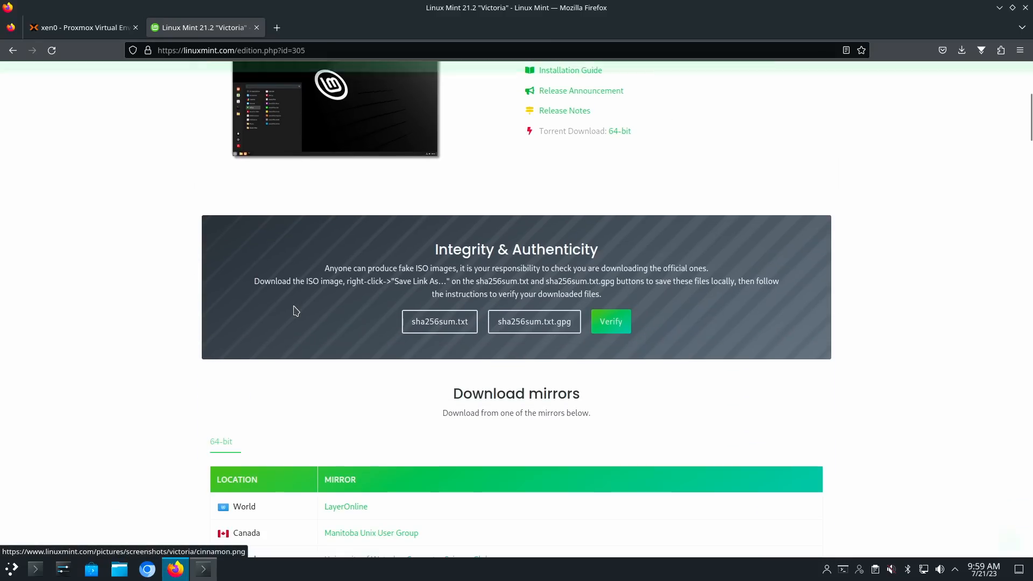
- Open the guide for verifying the ISO image and read its integrity and authenticity check instructions
left_click(607, 322)
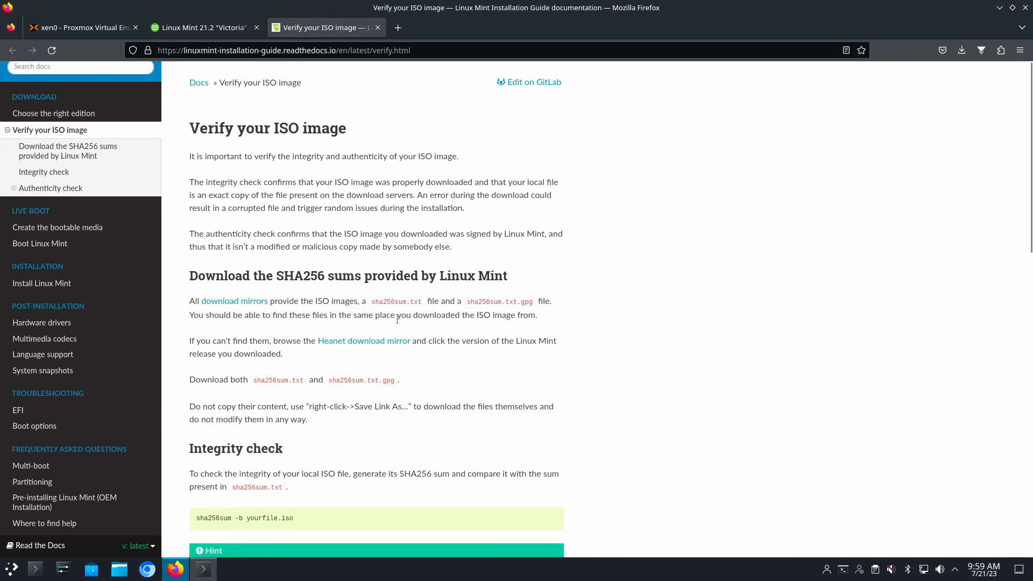
scroll(397, 319, "down", 4)
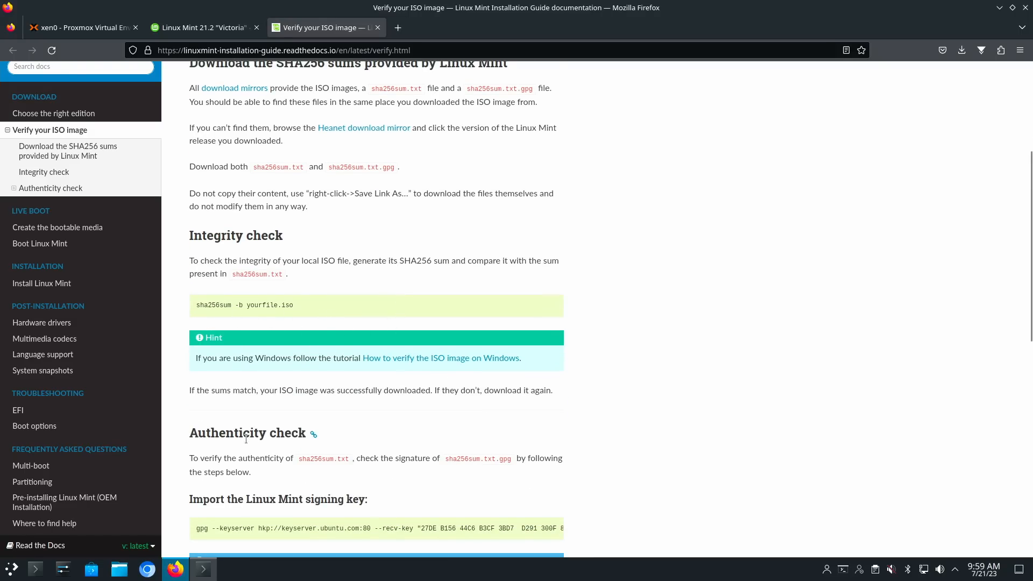
- Switch to Konsole and list the files beginning with l in the Downloads folder
key("alt+Tab")
type("ls l*")
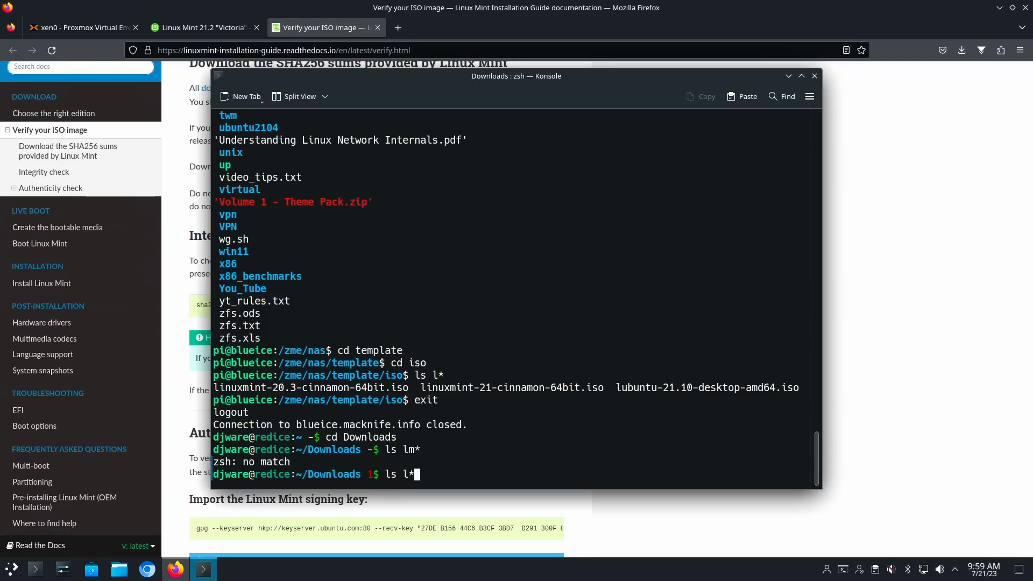
key("Return")
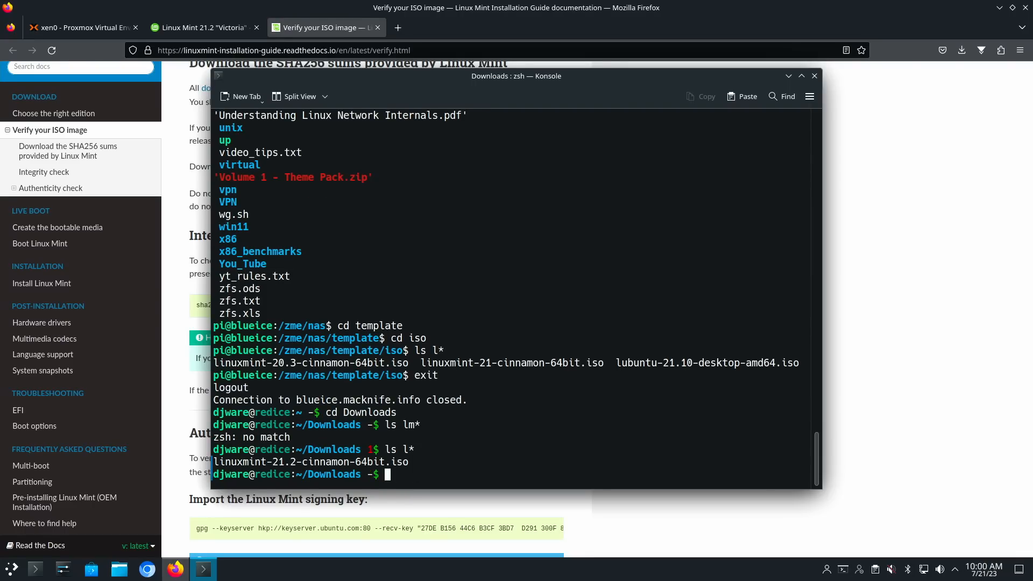
- Generate the SHA256 sum of linuxmint-21.2-cinnamon-64bit.iso with sha256sum in binary mode
type("sha24")
key("BackSpace")
type("56sum -b")
type("lin")
key("Tab")
key("Return")
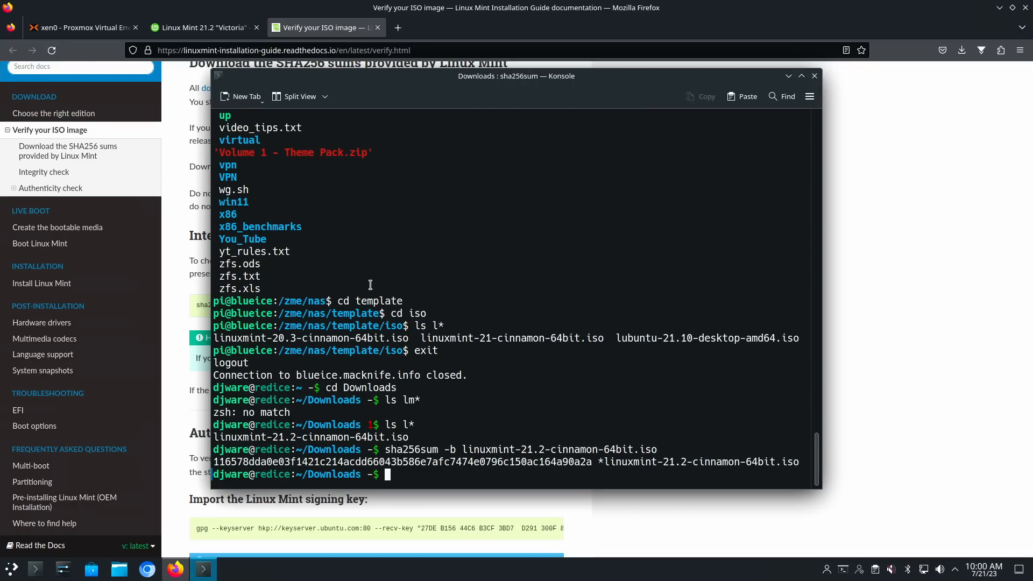
- Open sha256sum.txt from the Cinnamon download page in Firefox and compare its Cinnamon checksum with the one in the Konsole window
left_click_drag(384, 81, 582, 111)
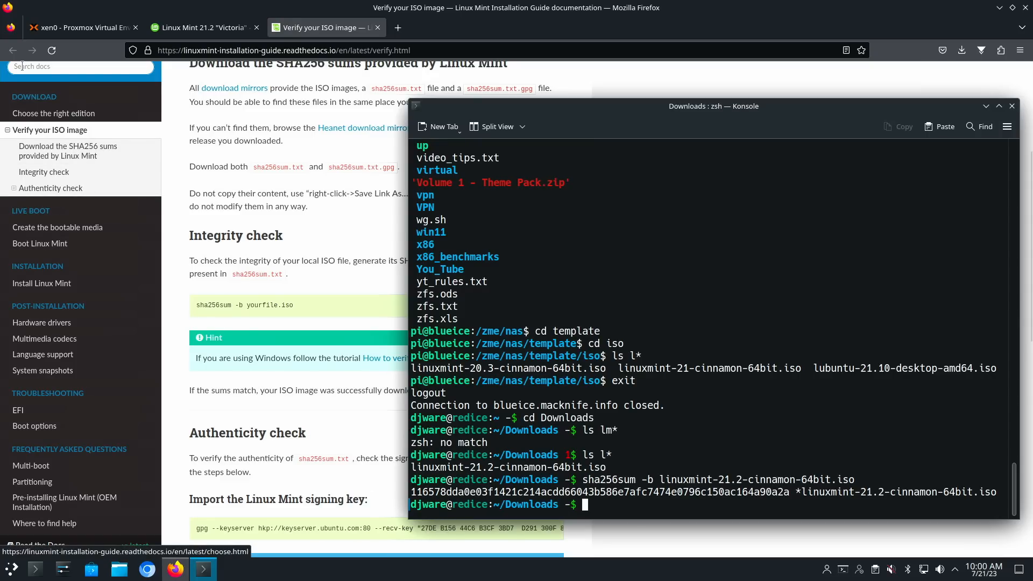
left_click(9, 52)
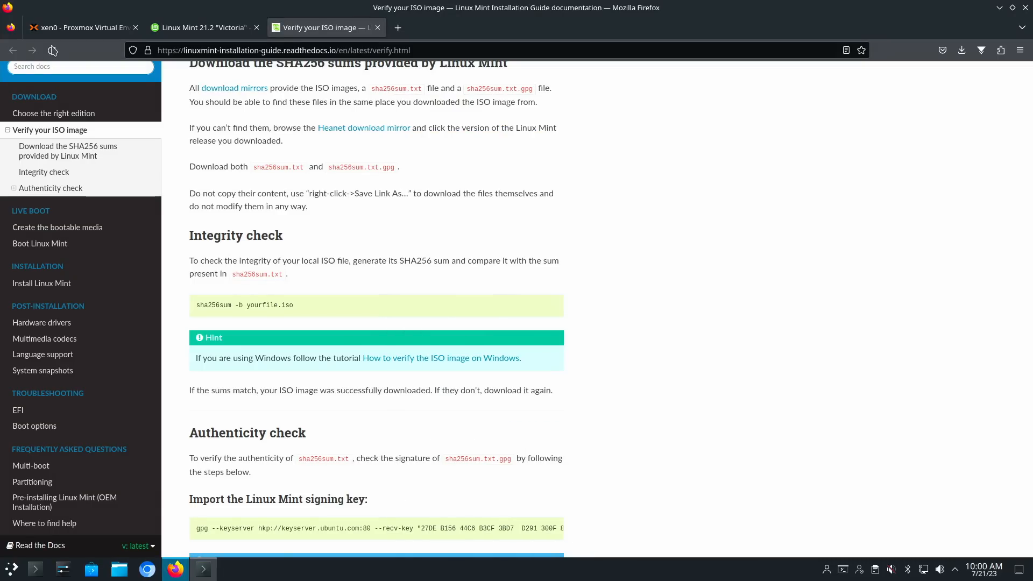
left_click(189, 28)
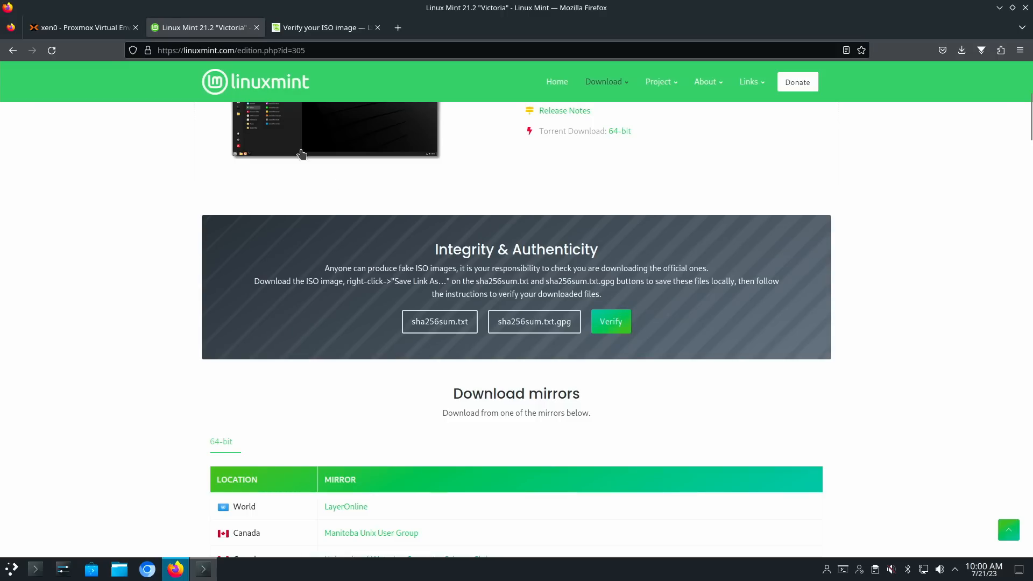
left_click(436, 329)
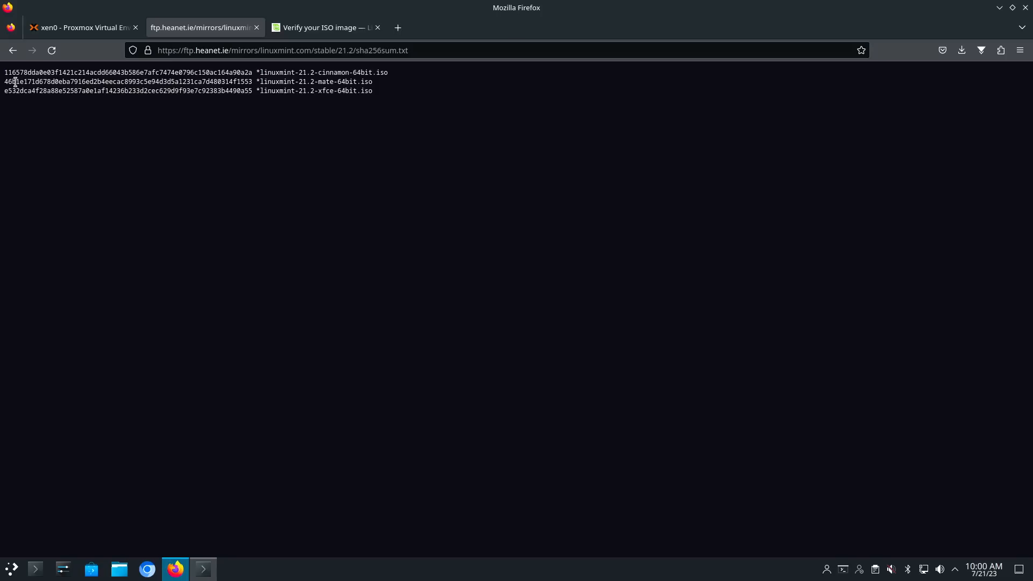
left_click(203, 571)
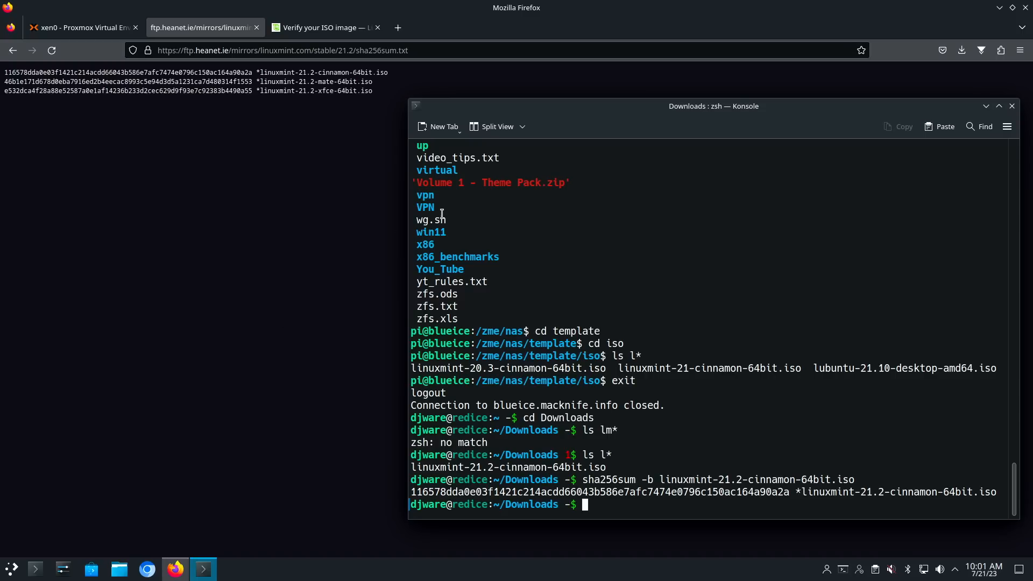
left_click_drag(570, 112, 391, 108)
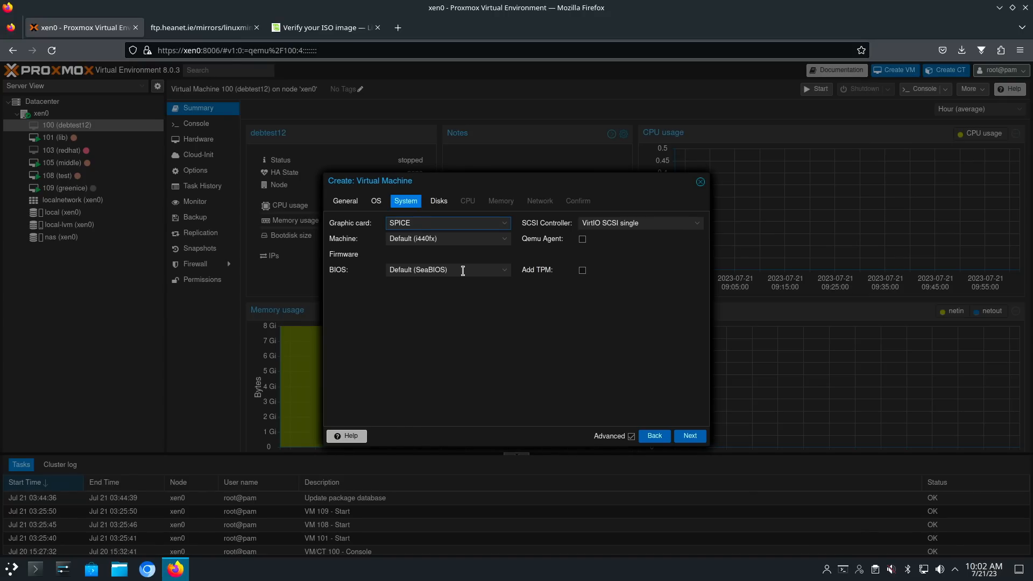
- Review the General, OS and System settings of the new lm212 virtual machine in Proxmox
left_click(357, 201)
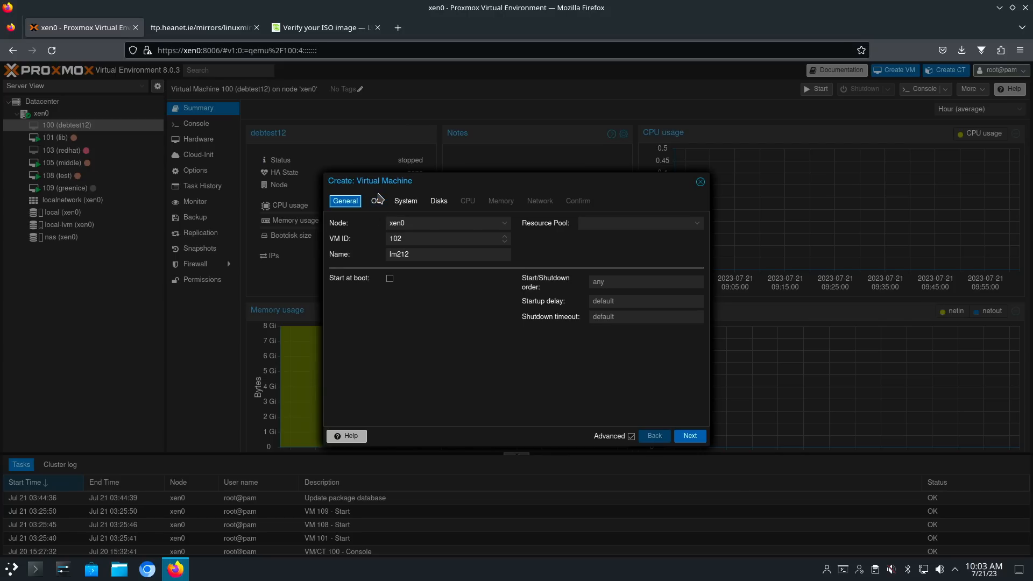
left_click(375, 203)
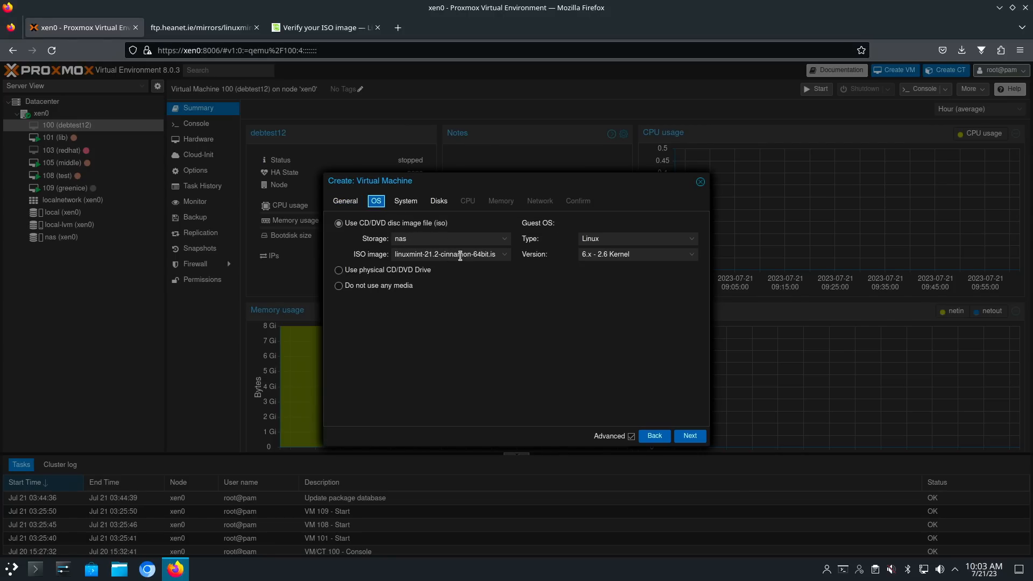
left_click(406, 202)
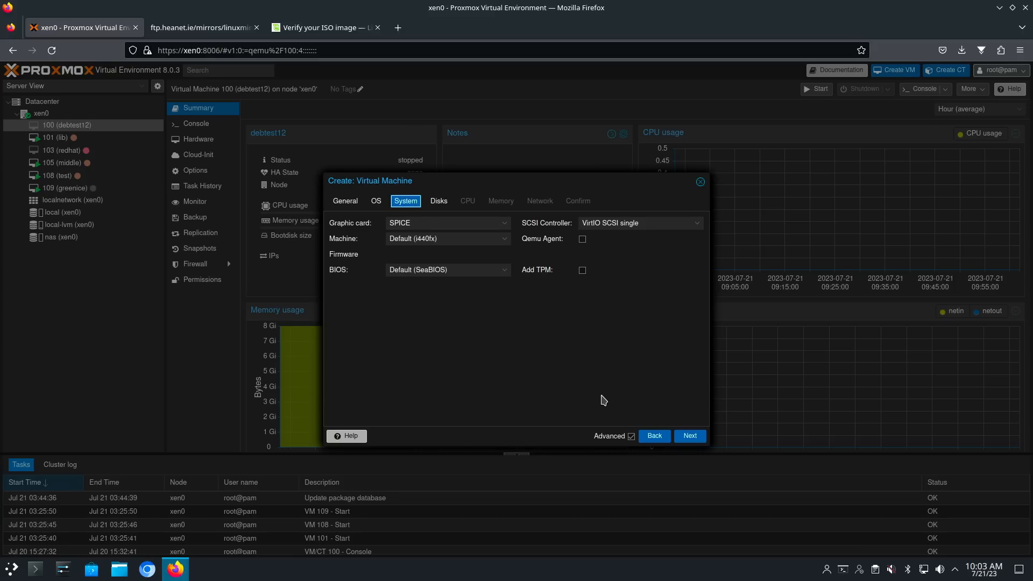
- Set the new virtual machine's disk size to 64 GiB and continue to the CPU settings
left_click(697, 438)
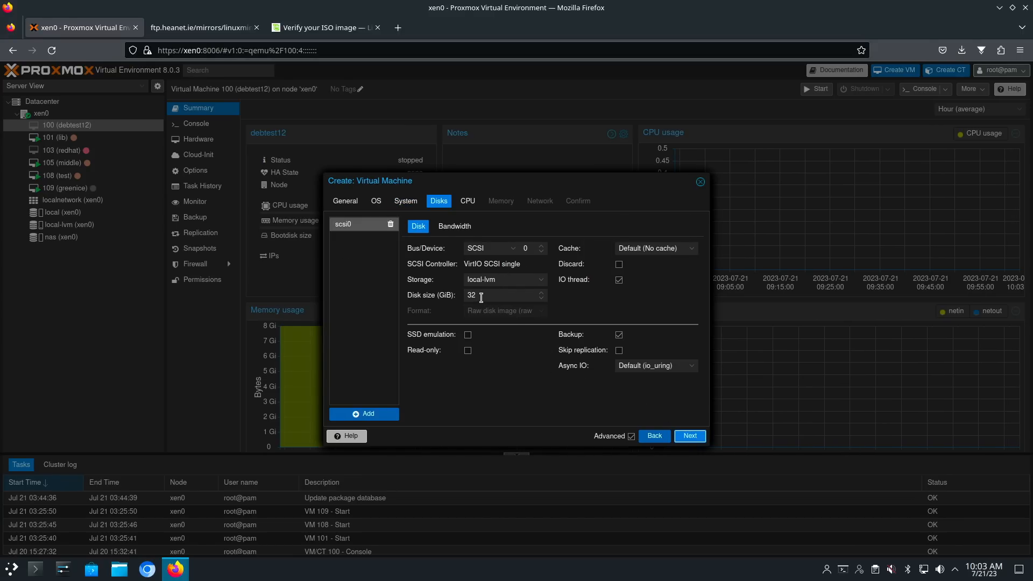
left_click_drag(481, 297, 447, 299)
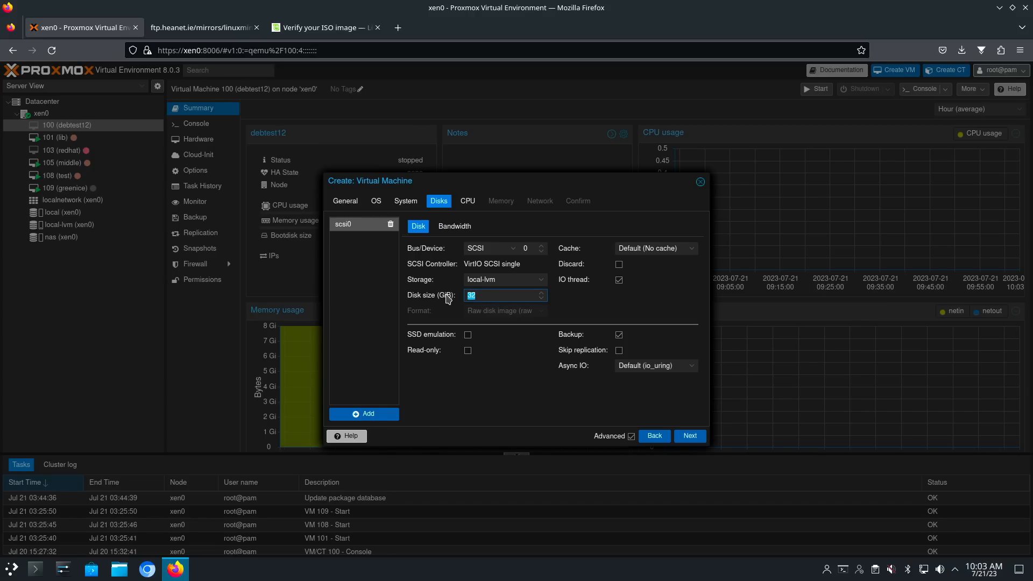
type("64")
left_click(691, 437)
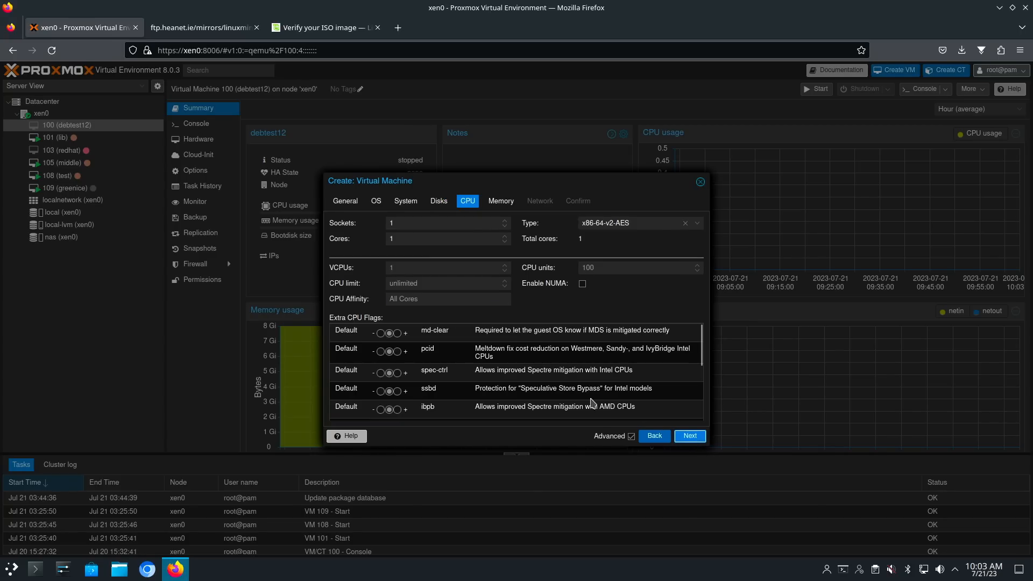
- Give the new virtual machine 2 CPU sockets with 2 cores and continue to the memory settings
left_click(505, 222)
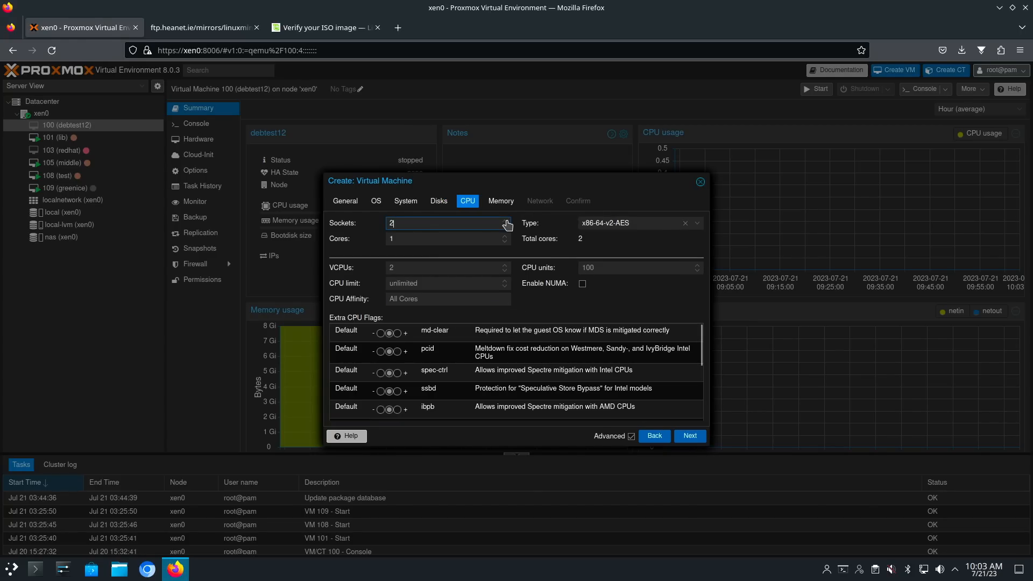
left_click(507, 242)
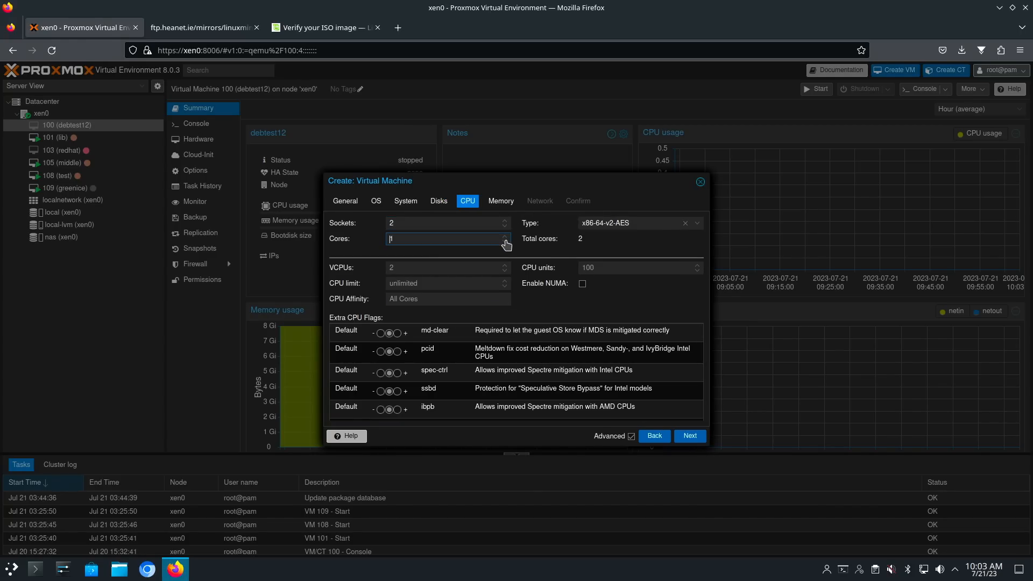
left_click(506, 236)
left_click(690, 436)
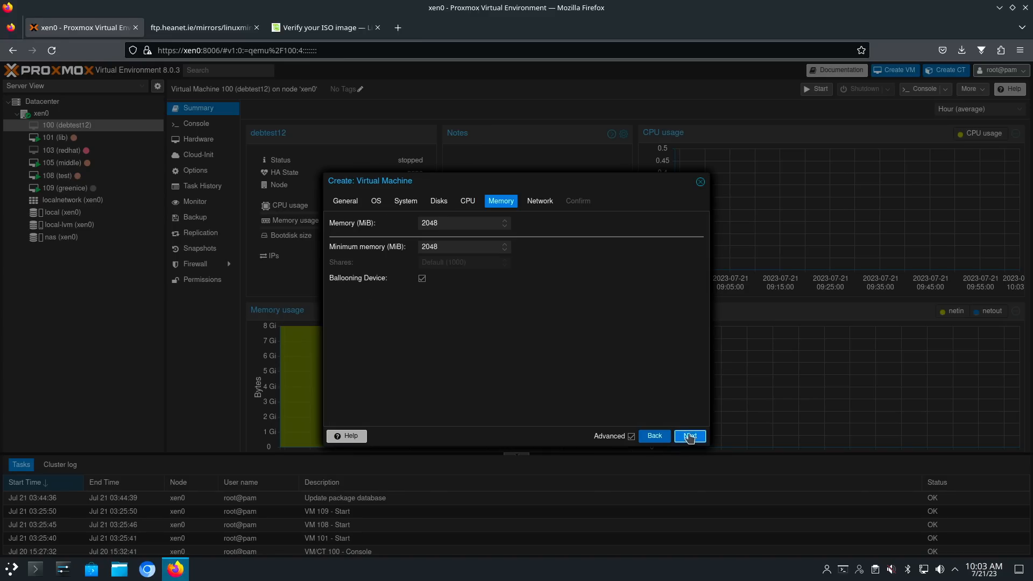
- Set the virtual machine's memory to 8192 MiB, keep the default network settings and finish creating it
left_click_drag(466, 220, 421, 224)
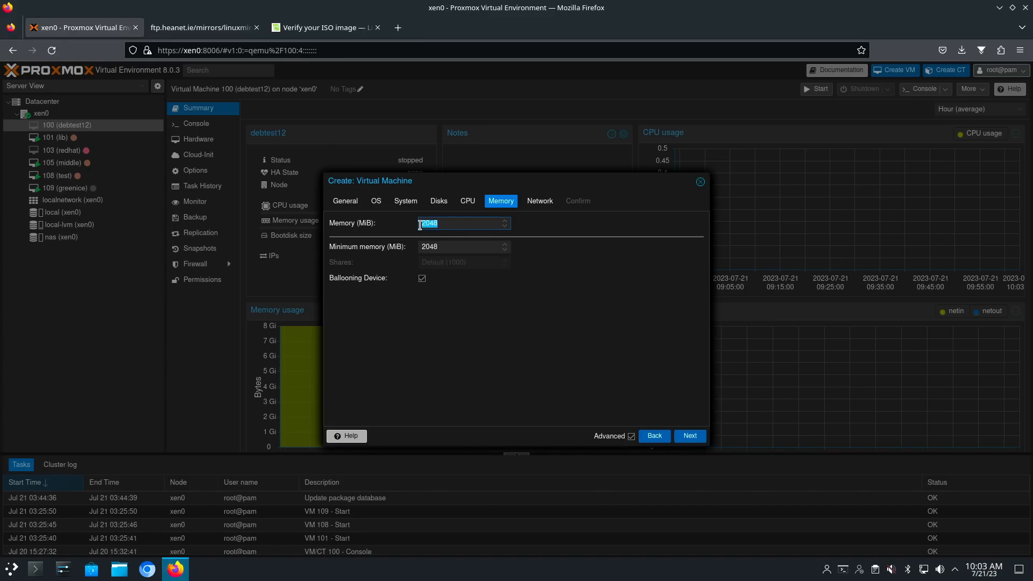
type("8192")
left_click(690, 436)
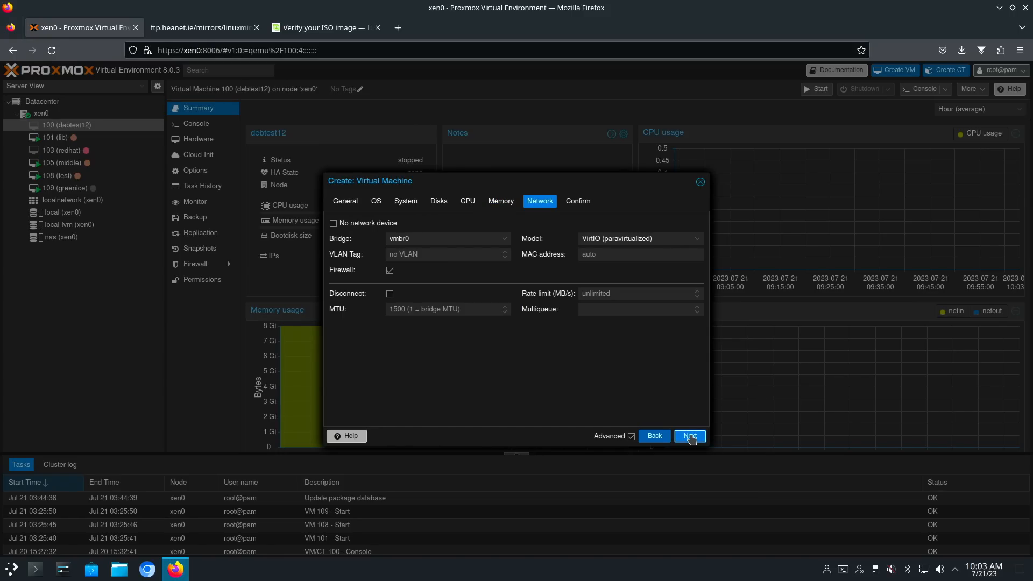
left_click(690, 437)
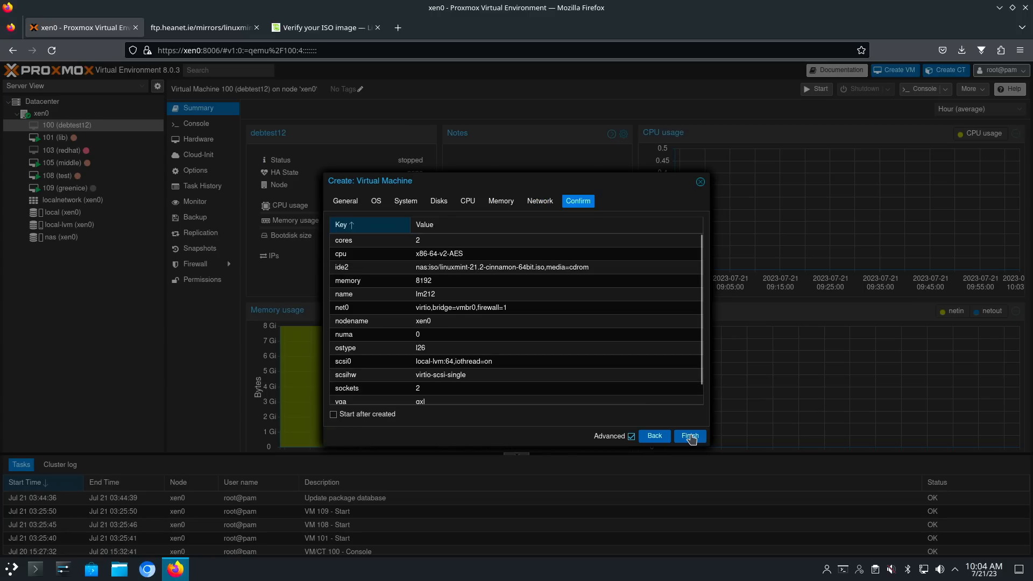
left_click(690, 436)
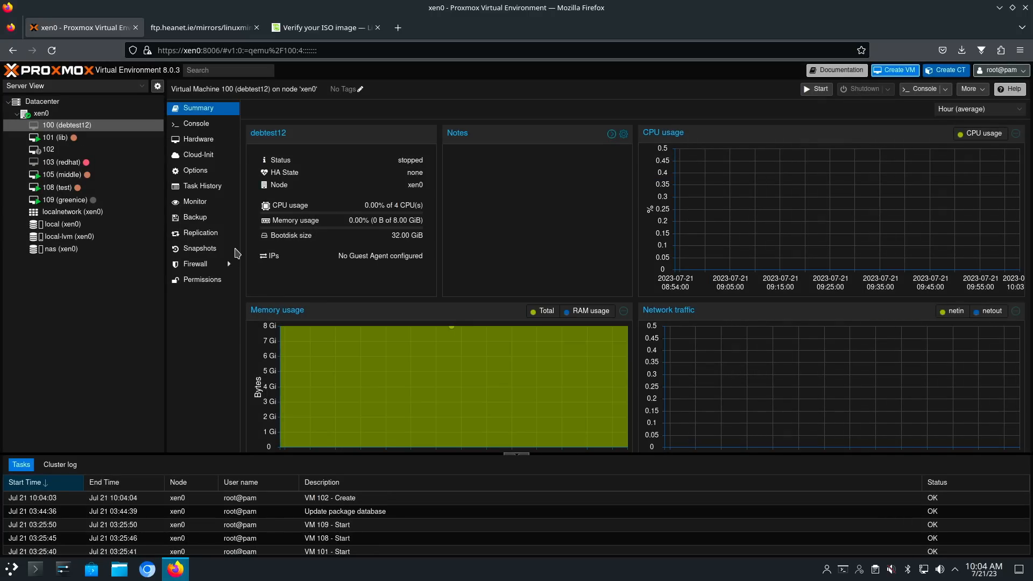
- Start the lm212 virtual machine and boot Linux Mint 21.2 Cinnamon 64-bit in its console viewer, shown in full screen
left_click(119, 151)
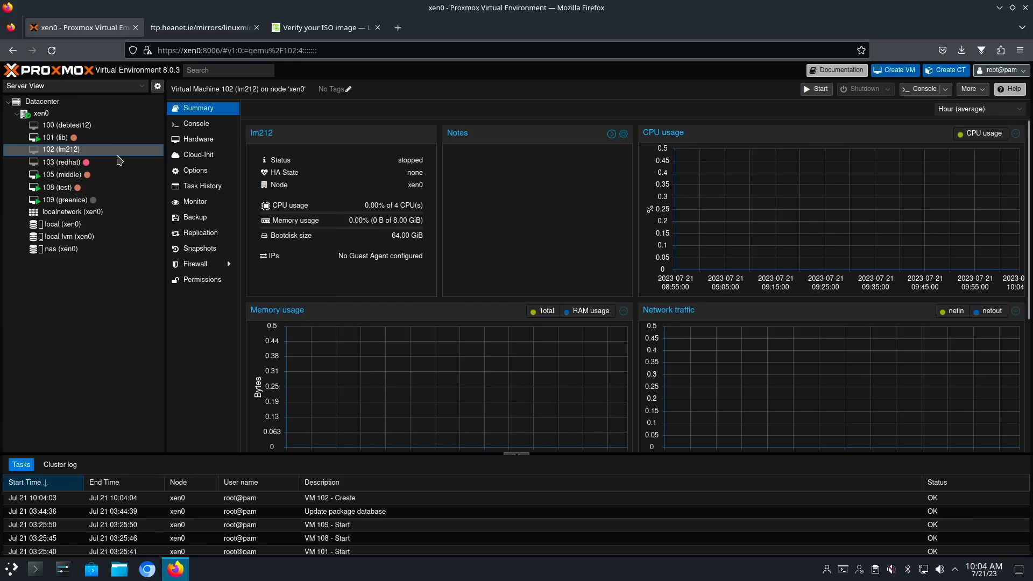
left_click(818, 89)
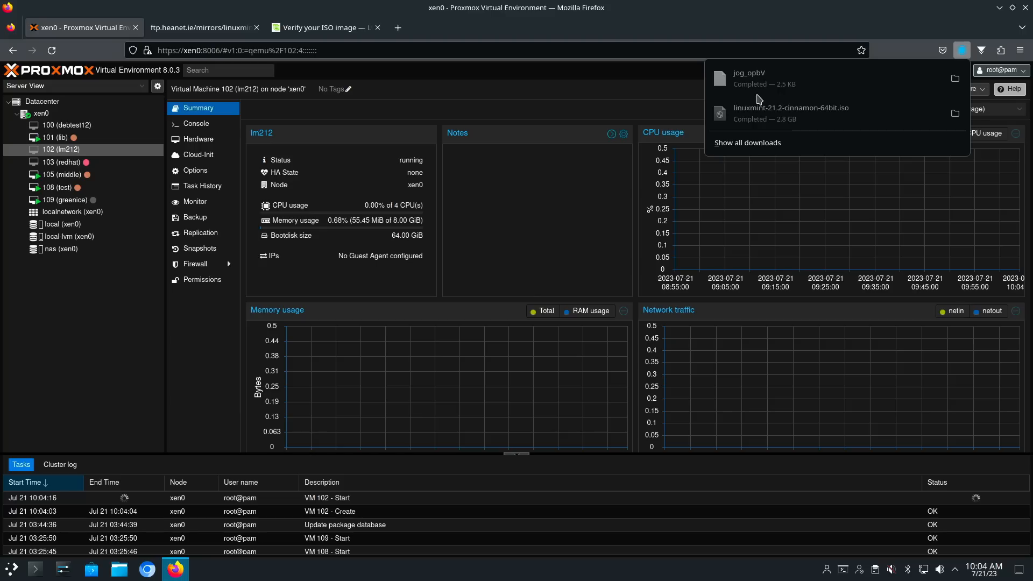
left_click(742, 93)
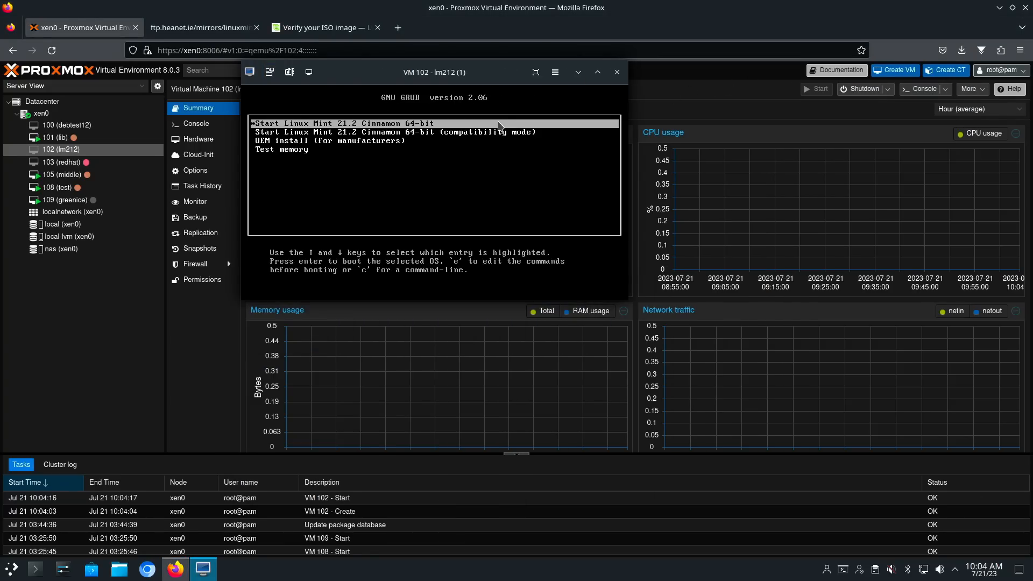
key("Return")
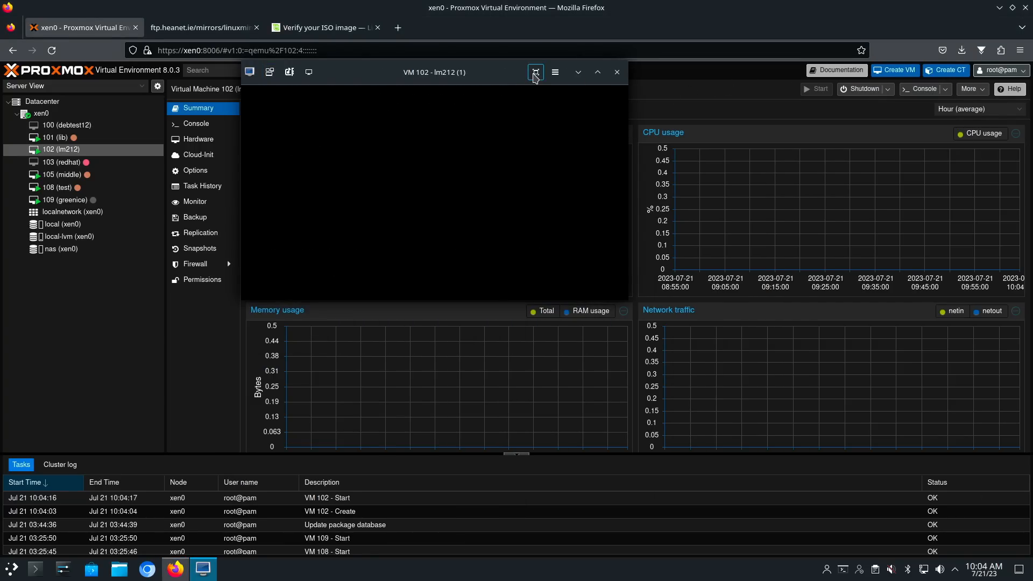
left_click(535, 72)
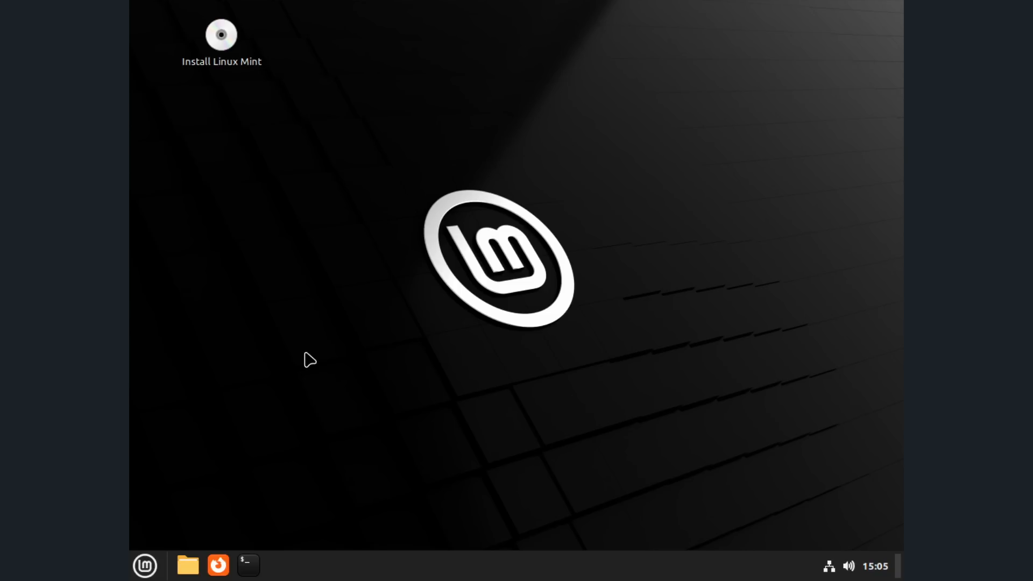
- Launch the Linux Mint installer with English and the English (US) keyboard layout, and choose to install multimedia codecs
double_click(218, 51)
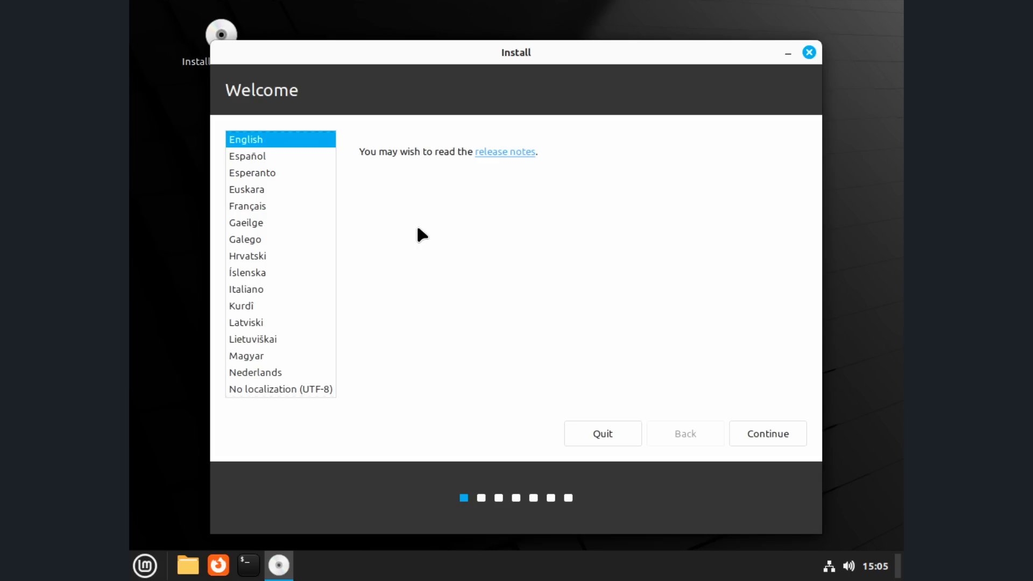
left_click(761, 434)
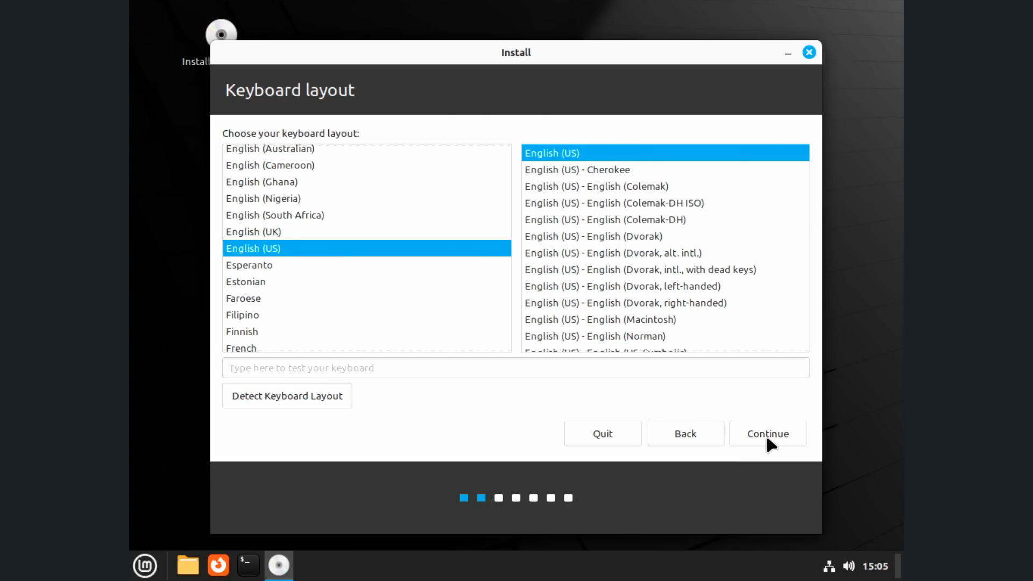
left_click(767, 436)
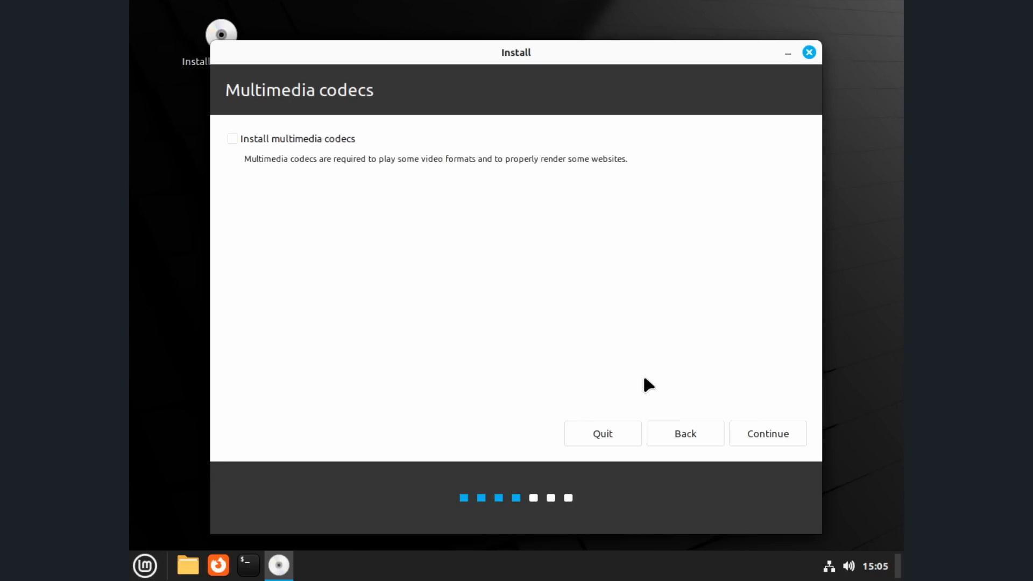
left_click(227, 136)
left_click(769, 426)
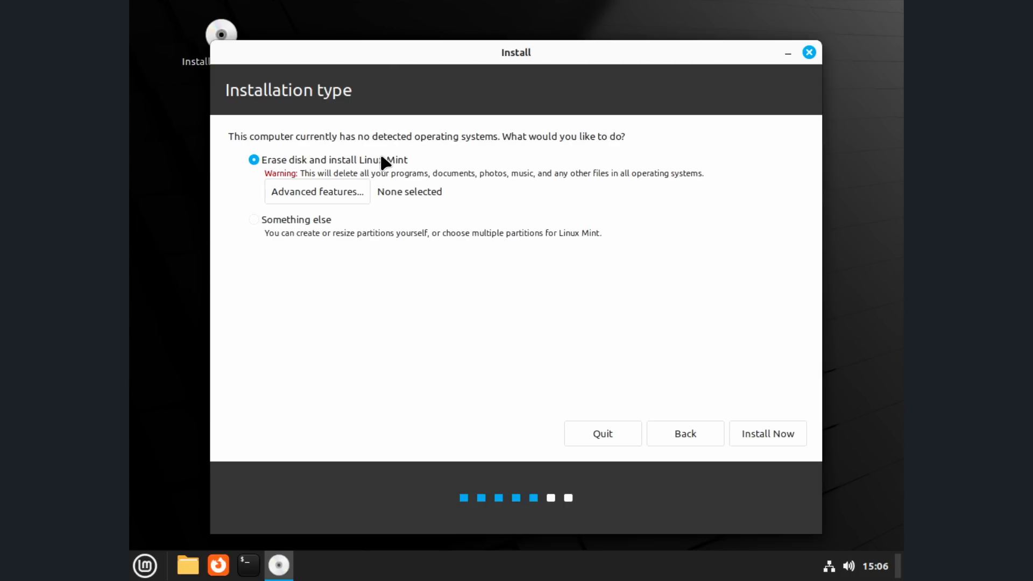
- Look at the LVM advanced feature but keep None, and confirm erasing the disk and writing the changes for the Linux Mint installation
left_click(348, 195)
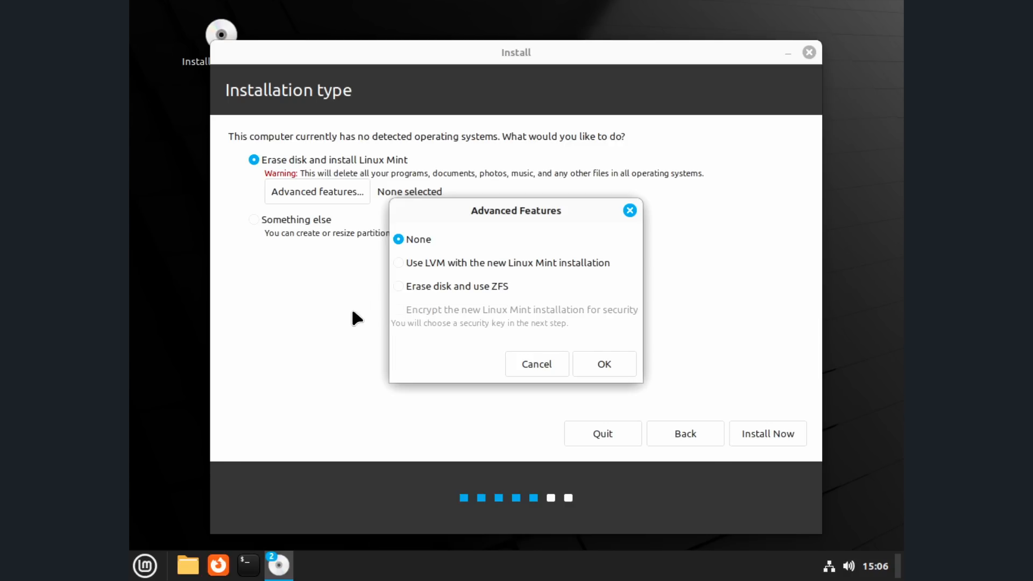
left_click(402, 261)
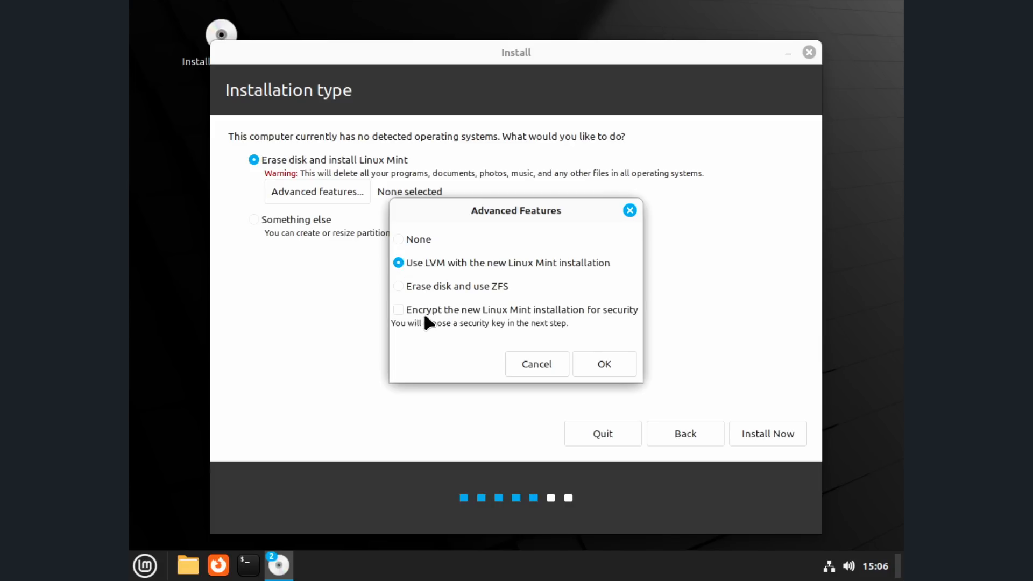
left_click(398, 239)
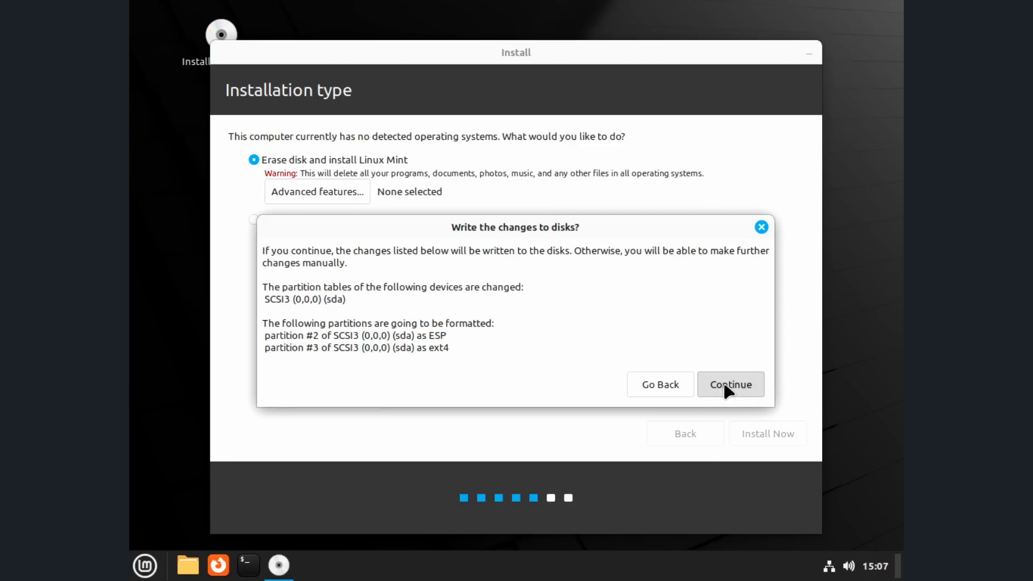
left_click(721, 378)
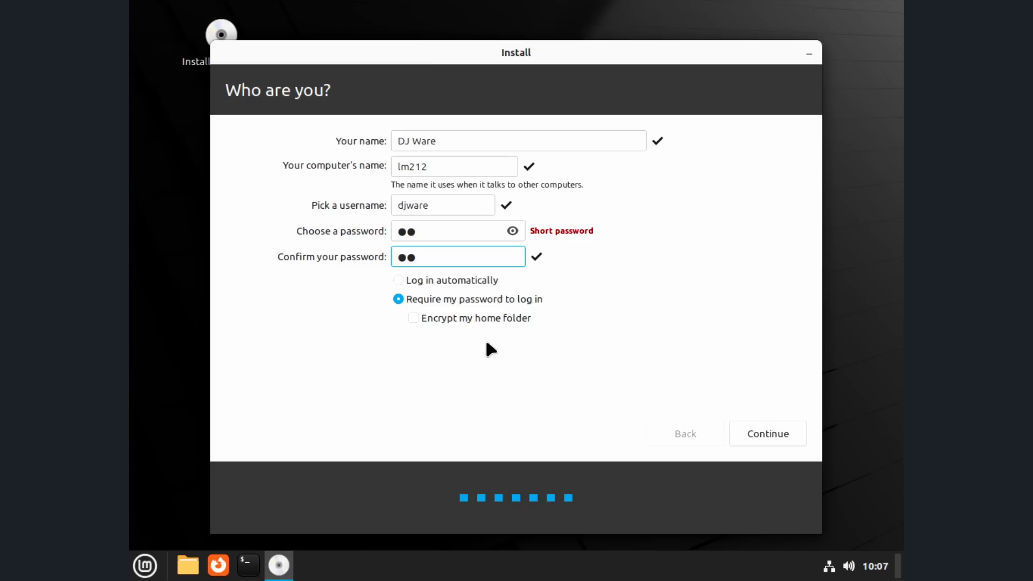
- Submit the user account details with a password required to log in, and page through the installation slideshow
left_click(756, 435)
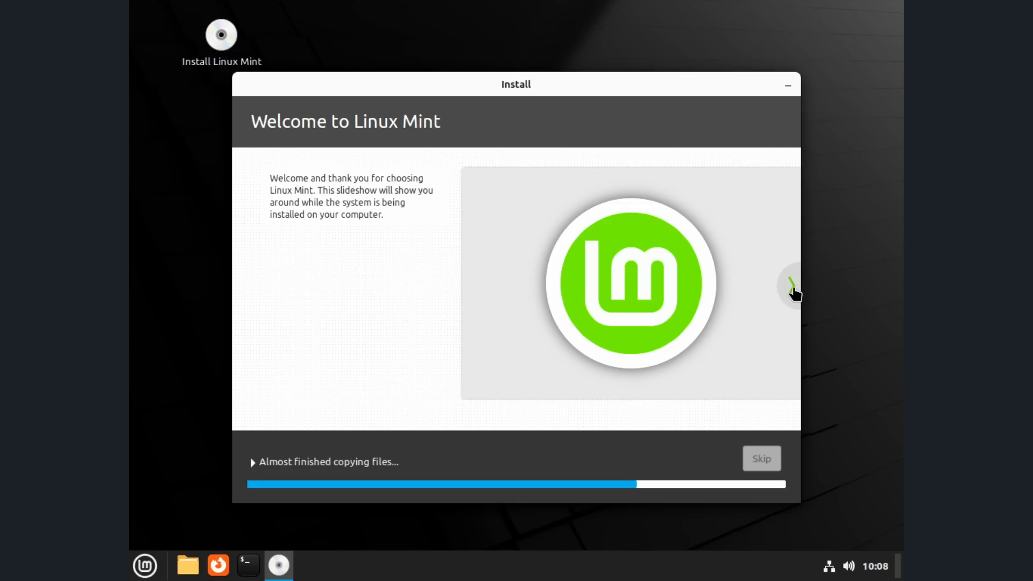
left_click(793, 288)
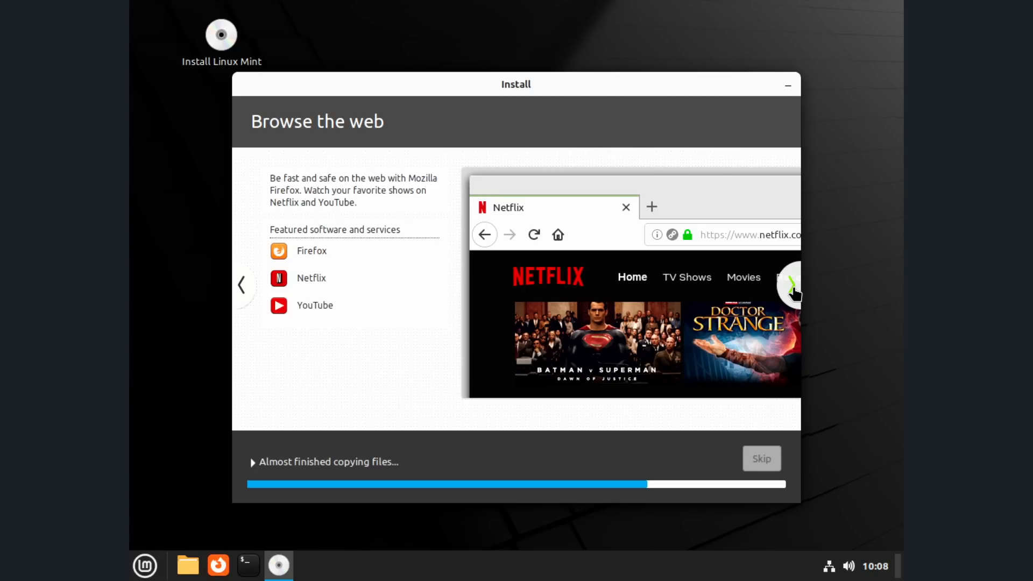
left_click(791, 284)
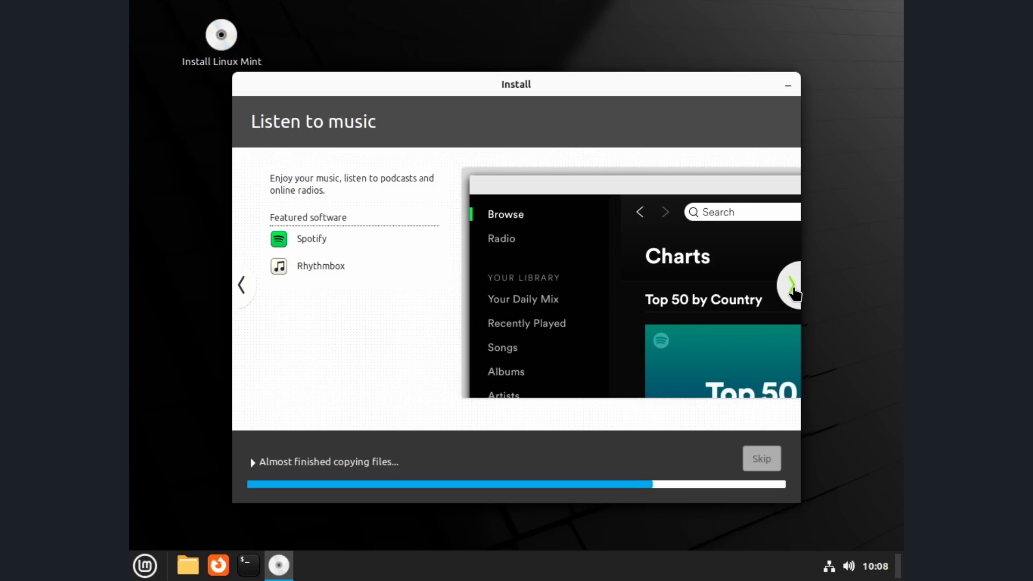
left_click(793, 291)
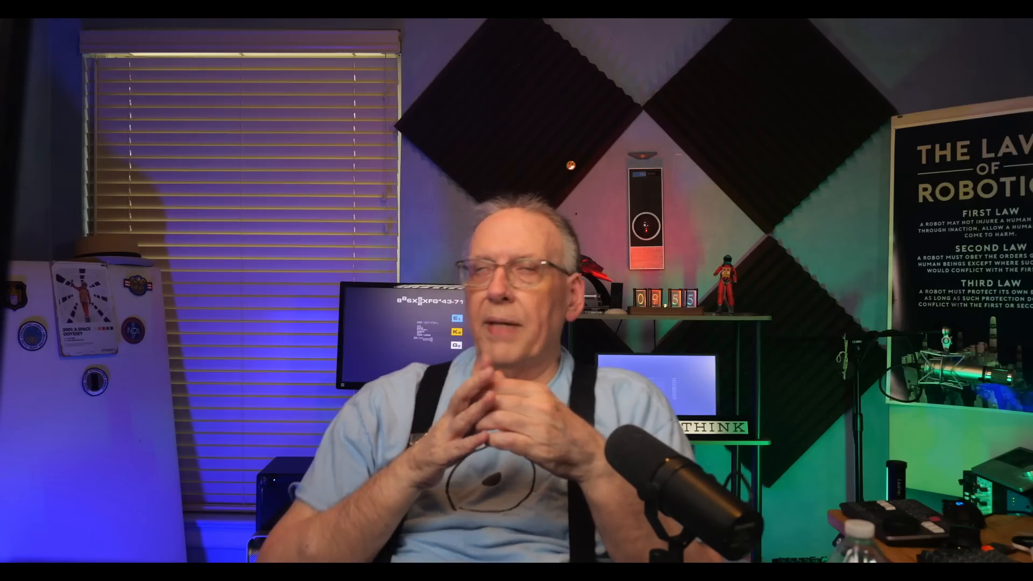